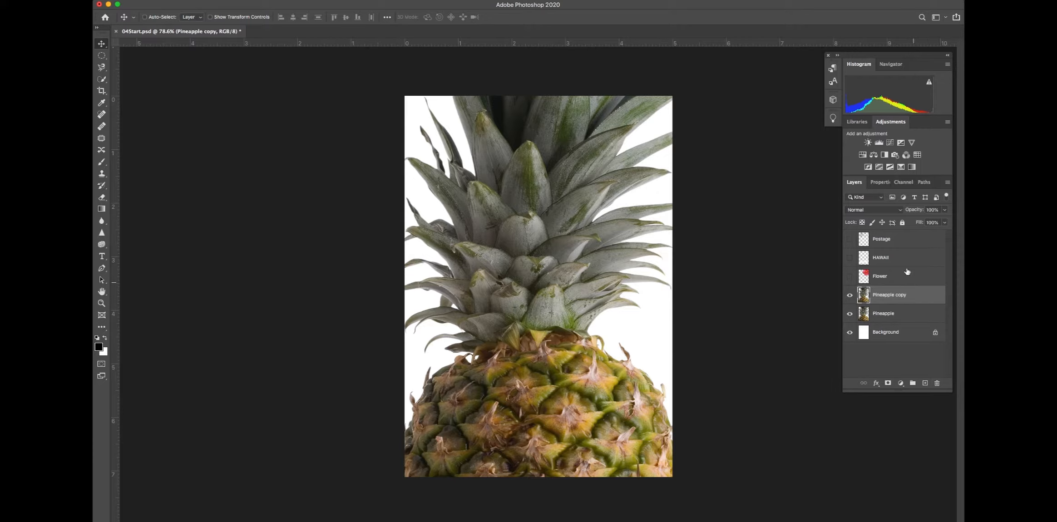
Set the Pineapple copy layer to Multiply blending at about 39% opacity and compare the image with and without it.
{"action": "left_click", "coordinate": [899, 210]}
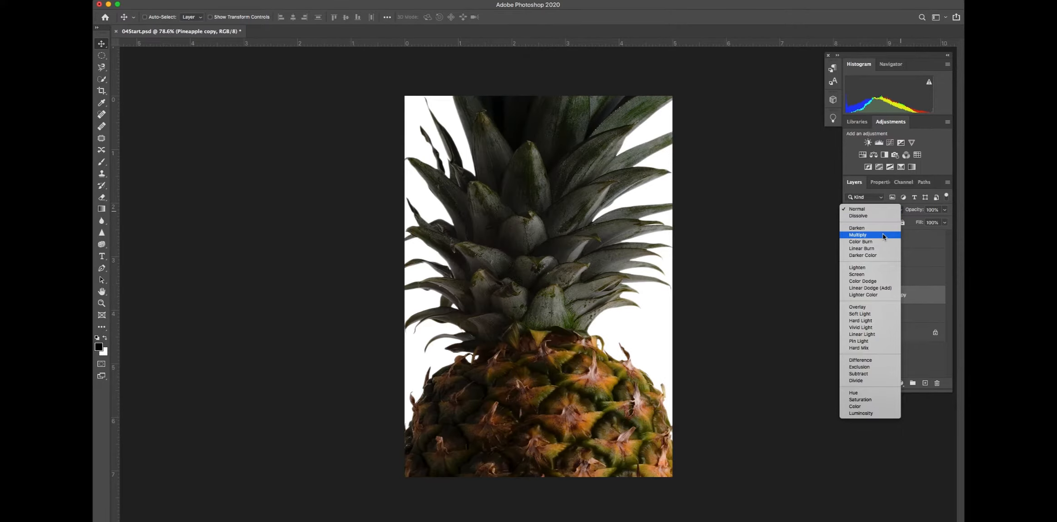
{"action": "left_click", "coordinate": [883, 235]}
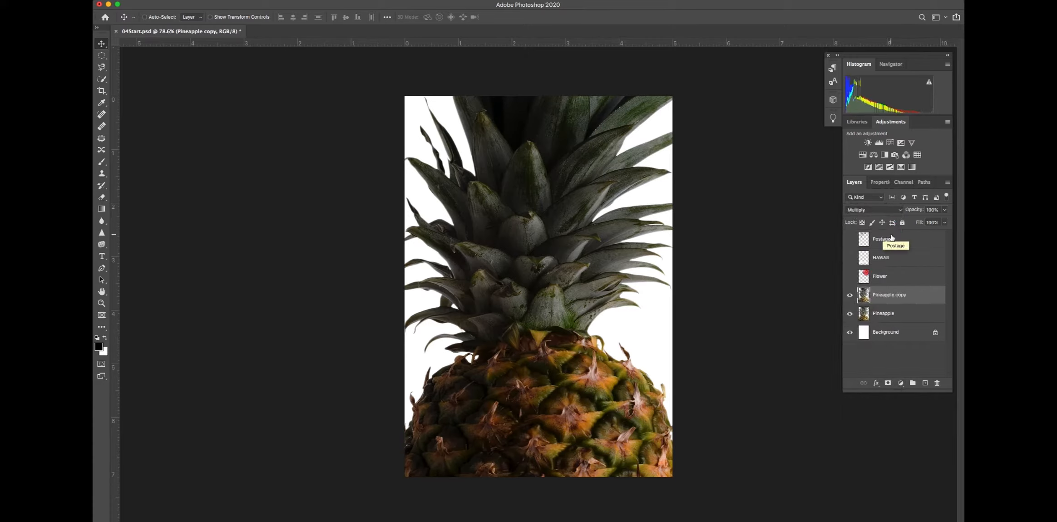
{"action": "left_click", "coordinate": [945, 211]}
{"action": "left_click_drag", "start_coordinate": [947, 223], "coordinate": [919, 223]}
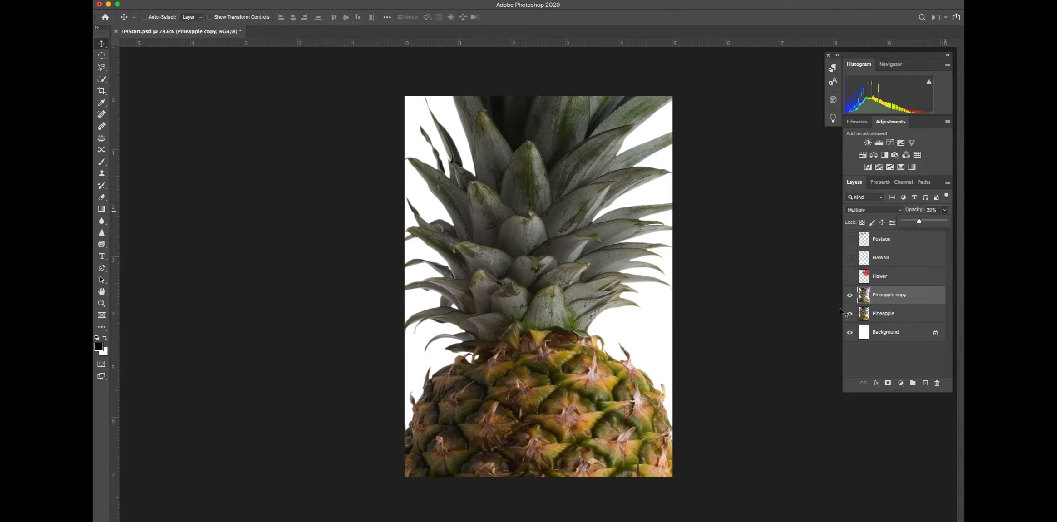
{"action": "left_click", "coordinate": [849, 297]}
{"action": "left_click", "coordinate": [849, 296]}
Merge the Pineapple copy layer down into the Pineapple layer.
{"action": "right_click", "coordinate": [911, 297]}
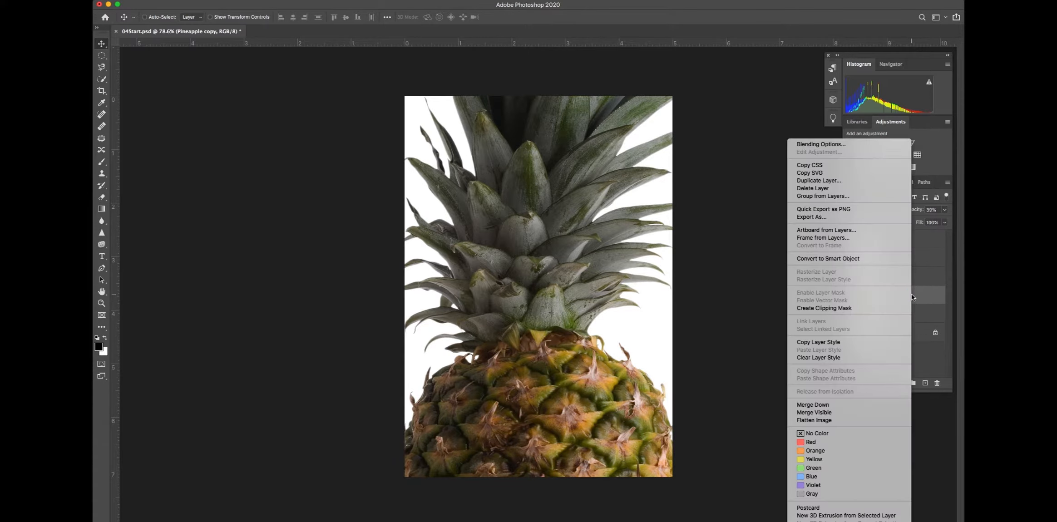
{"action": "left_click", "coordinate": [776, 275]}
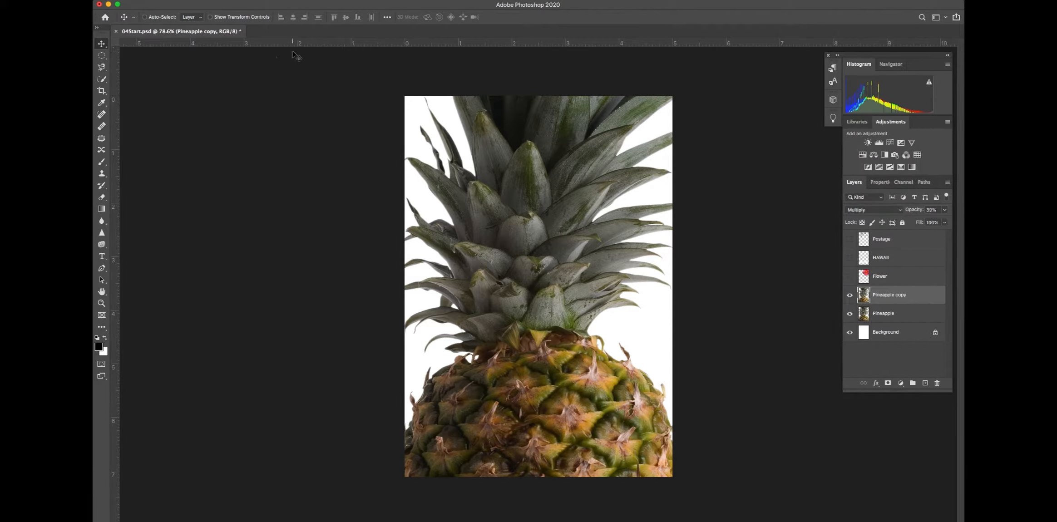
{"action": "left_click", "coordinate": [227, 0]}
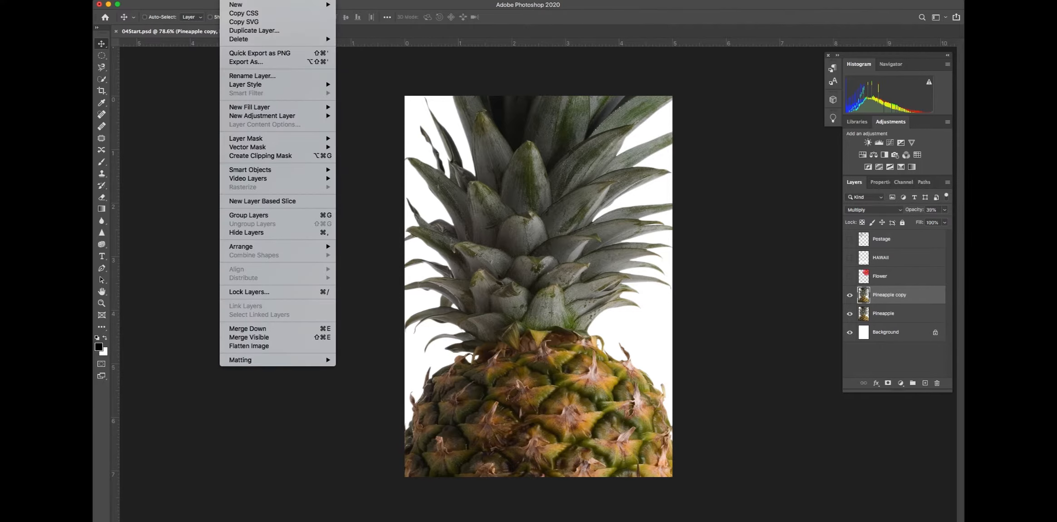
{"action": "left_click", "coordinate": [250, 329]}
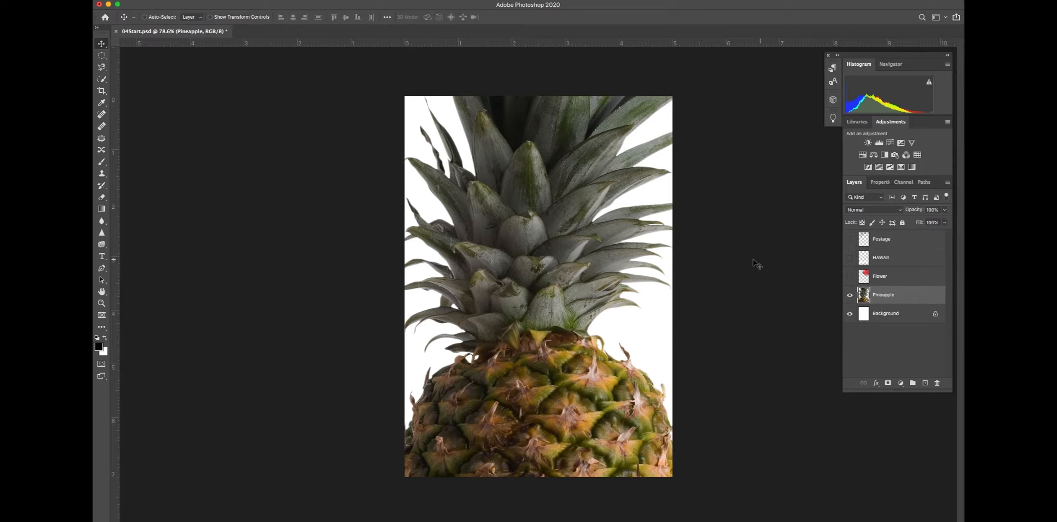
Make the Flower and Postage layers visible and select the Postage layer.
{"action": "left_click", "coordinate": [849, 276]}
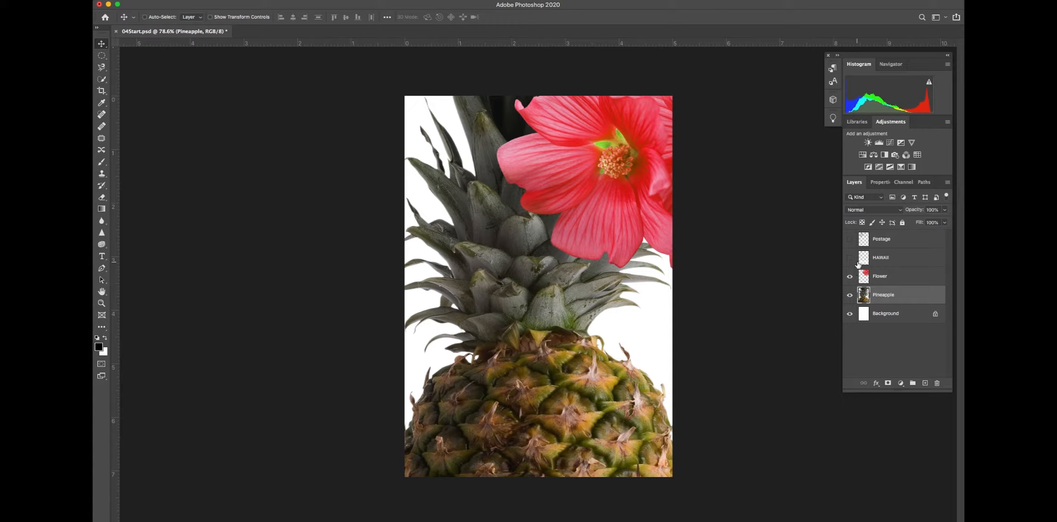
{"action": "left_click", "coordinate": [850, 239]}
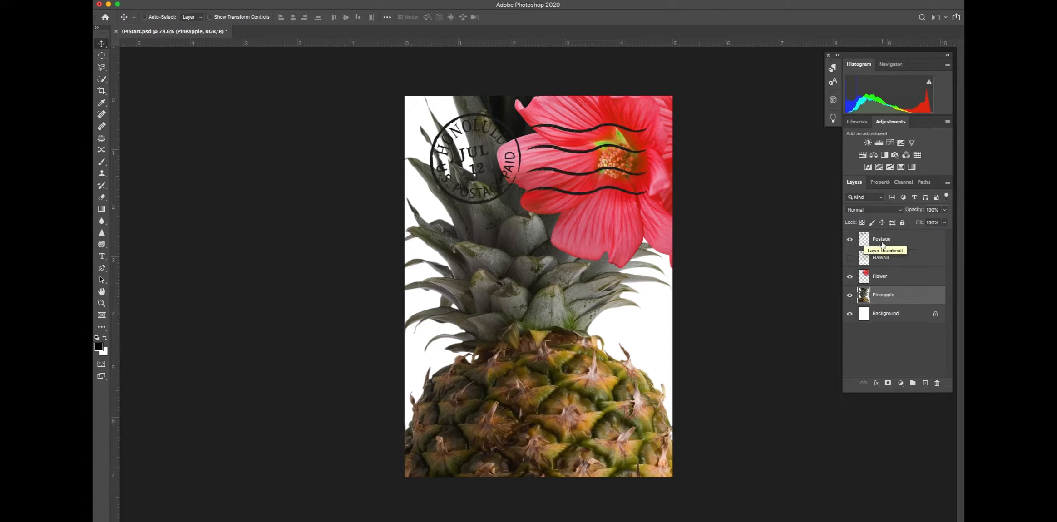
{"action": "left_click", "coordinate": [912, 245]}
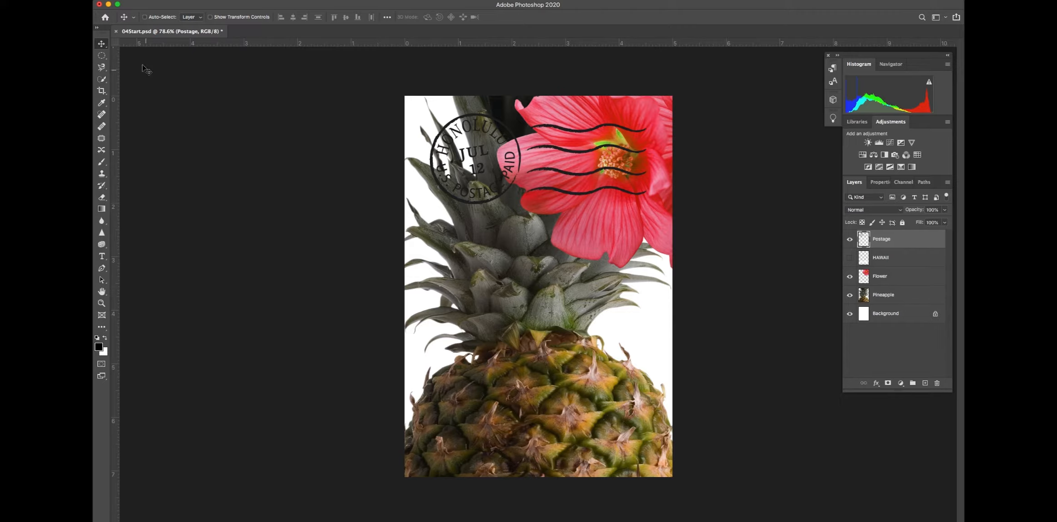
Move the postmark down and right onto the pineapple leaves and set the Postage layer's fill to 51%.
{"action": "left_click", "coordinate": [100, 44]}
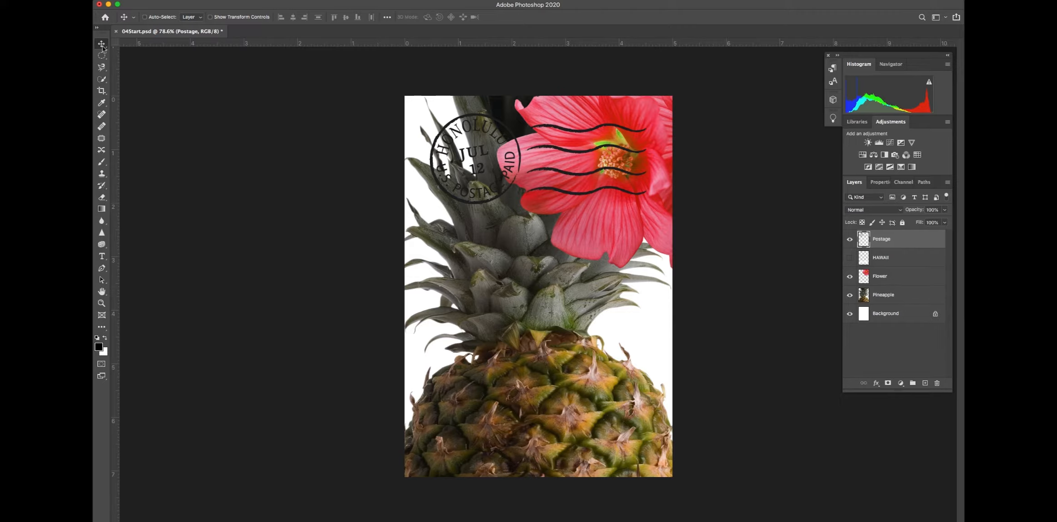
{"action": "left_click", "coordinate": [501, 187]}
{"action": "left_click_drag", "start_coordinate": [501, 187], "coordinate": [557, 283]}
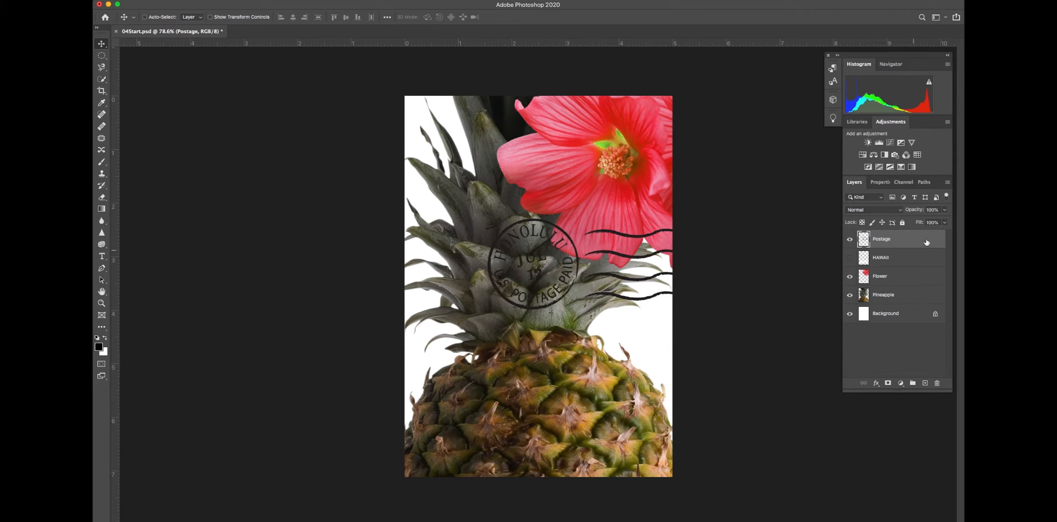
{"action": "left_click", "coordinate": [945, 223]}
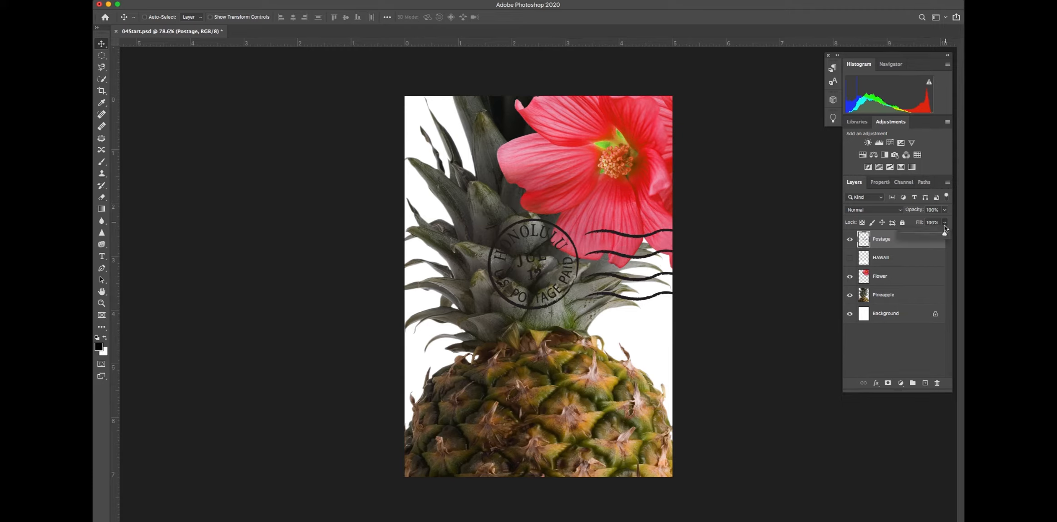
{"action": "left_click_drag", "start_coordinate": [945, 236], "coordinate": [924, 236]}
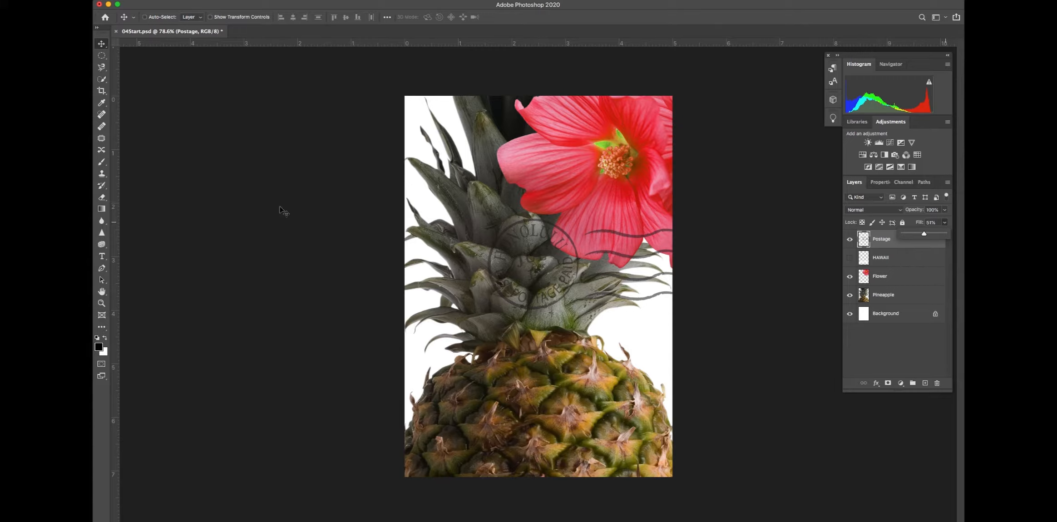
Open Flower2.psd from the Lesson04 folder, found in Cuesta College under Photoshop and Lessons.
{"action": "left_click", "coordinate": [174, 1]}
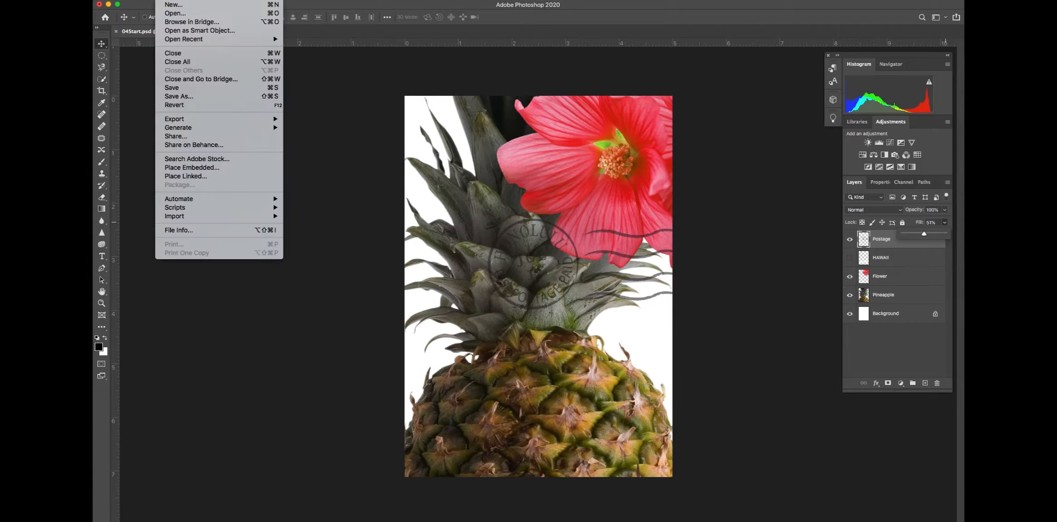
{"action": "left_click", "coordinate": [172, 16]}
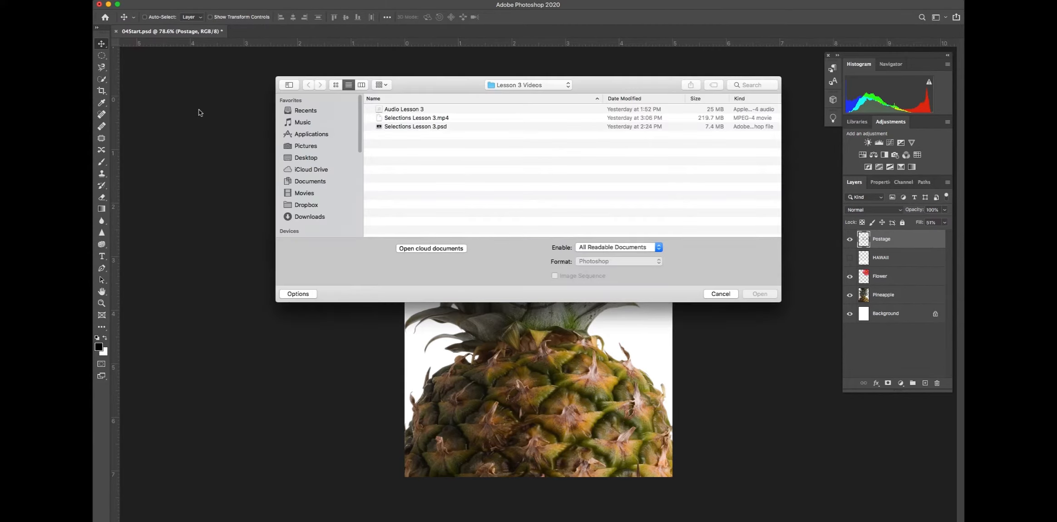
{"action": "left_click", "coordinate": [568, 86]}
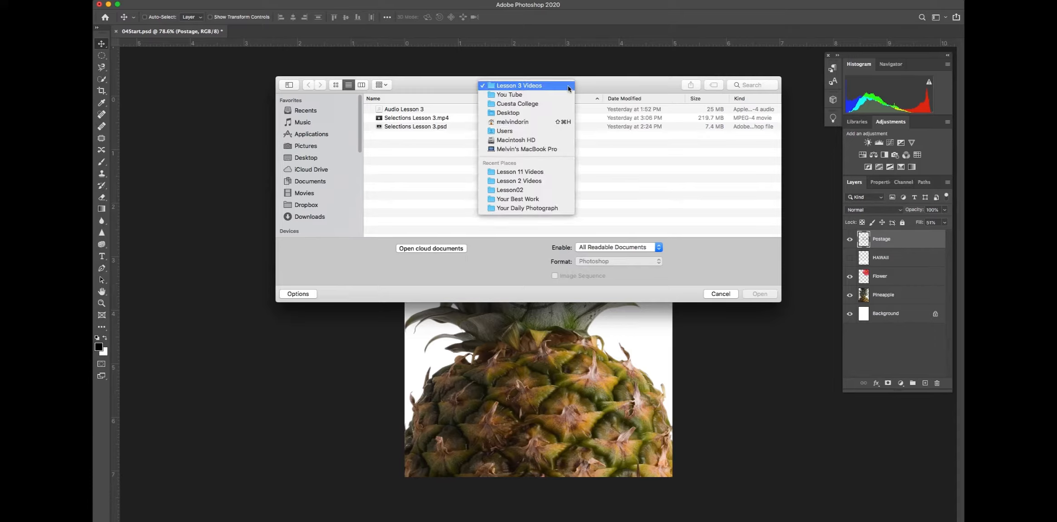
{"action": "left_click", "coordinate": [547, 104]}
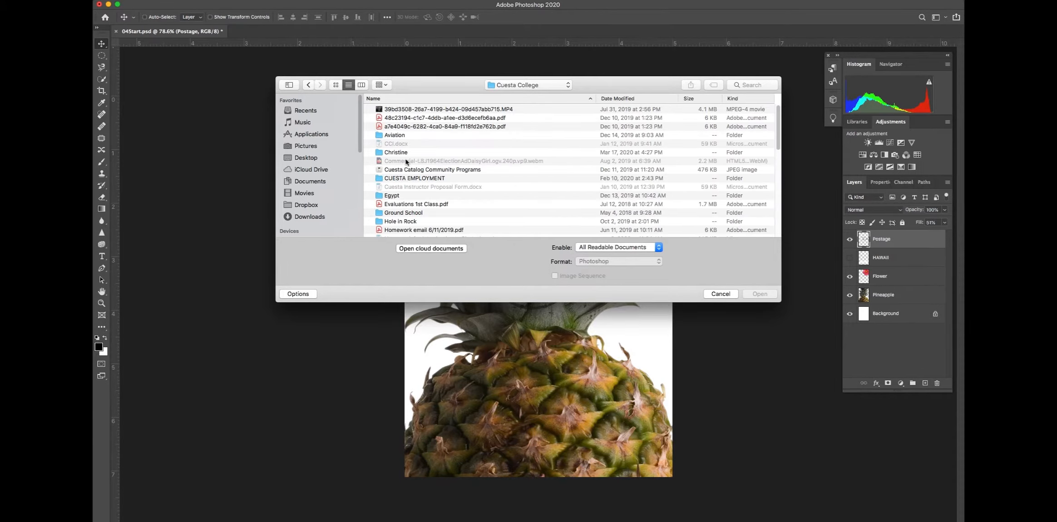
{"action": "scroll", "coordinate": [404, 163], "scroll_direction": "down", "scroll_amount": 3}
{"action": "scroll", "coordinate": [400, 162], "scroll_direction": "down", "scroll_amount": 5}
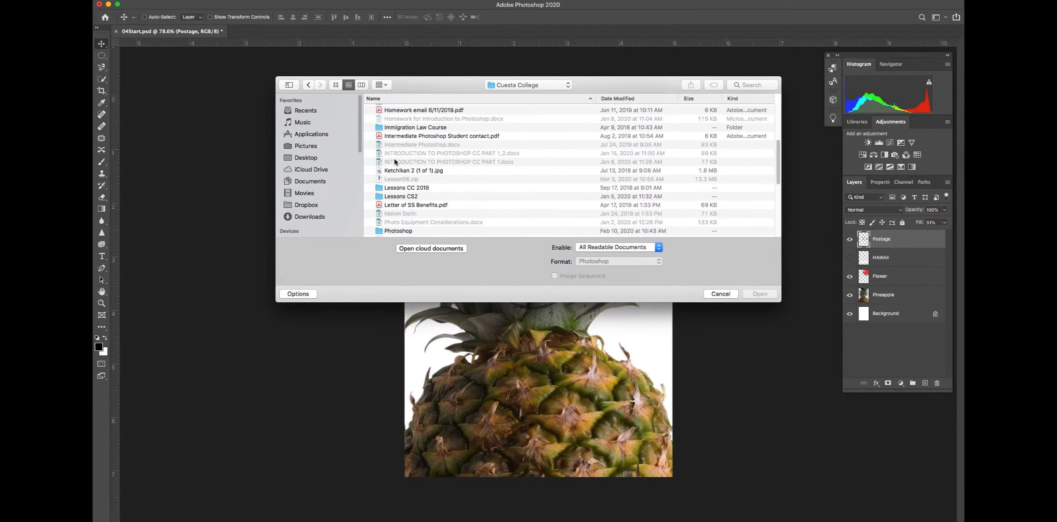
{"action": "scroll", "coordinate": [387, 161], "scroll_direction": "down", "scroll_amount": 1}
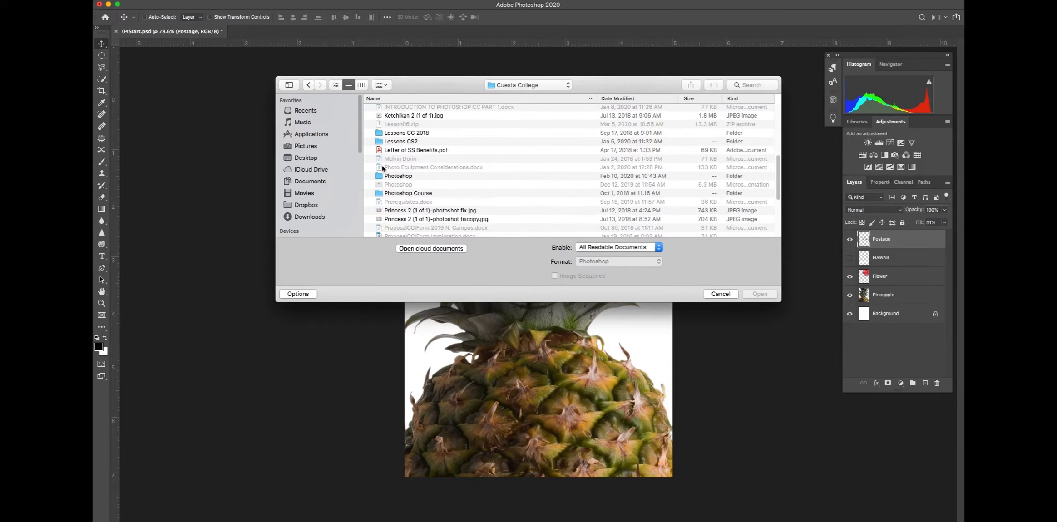
{"action": "left_click", "coordinate": [382, 177]}
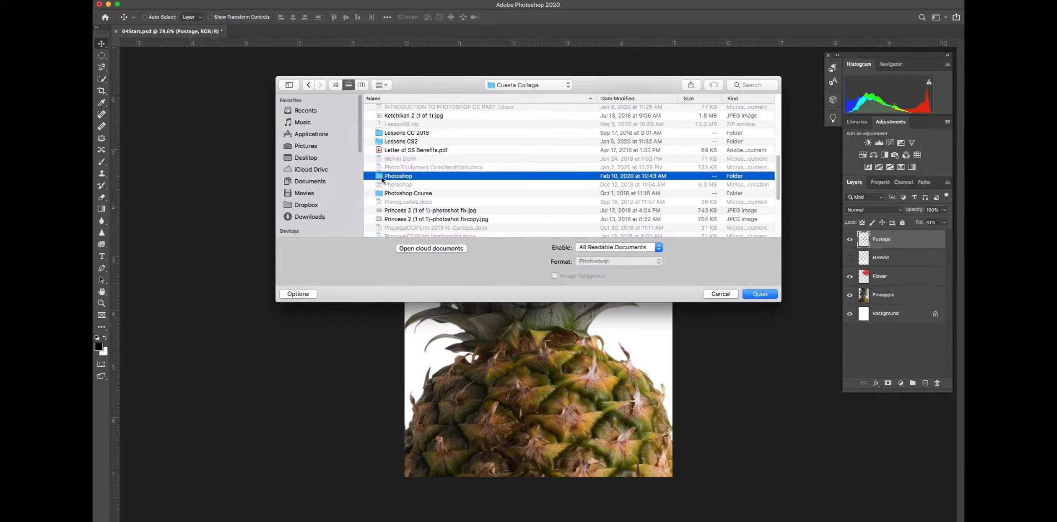
{"action": "left_click", "coordinate": [762, 294]}
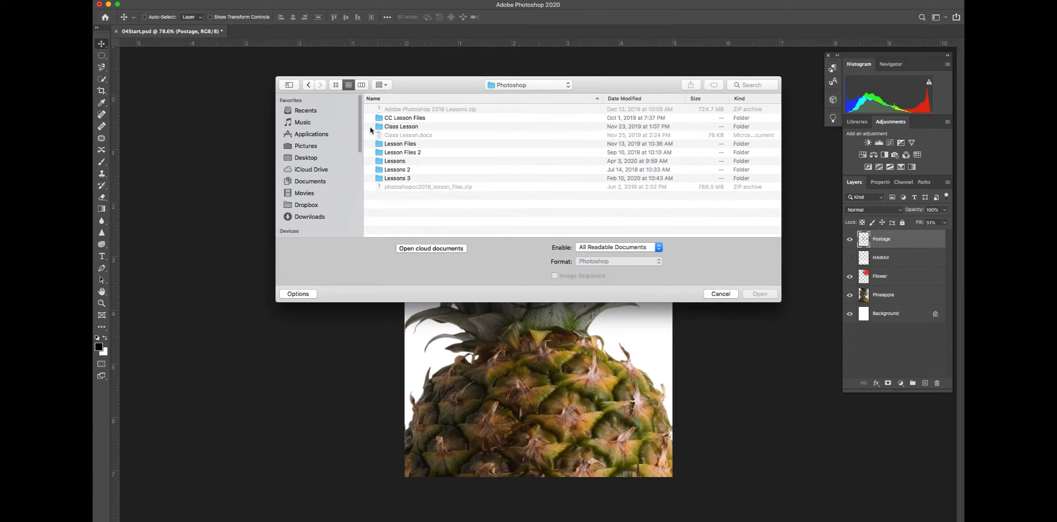
{"action": "left_click", "coordinate": [377, 161]}
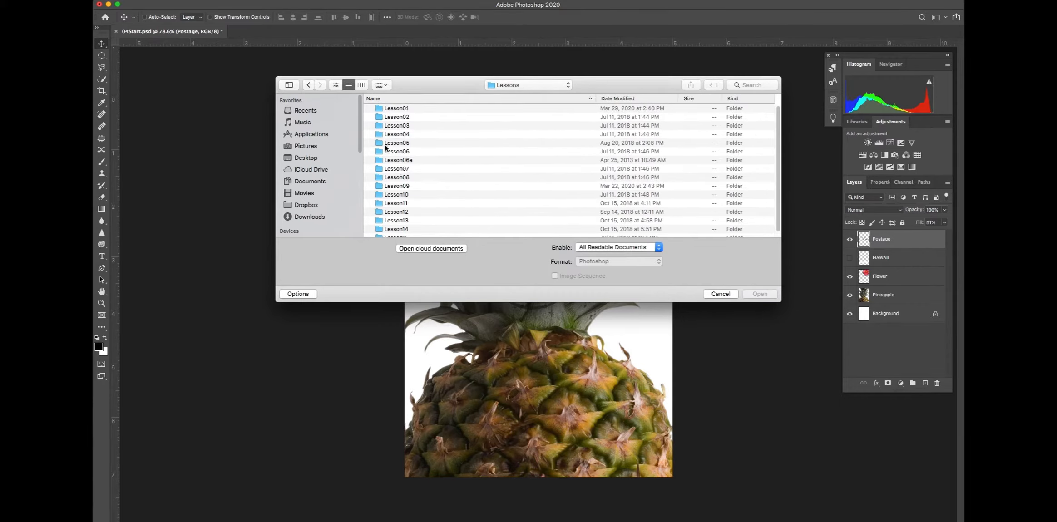
{"action": "double_click", "coordinate": [381, 134]}
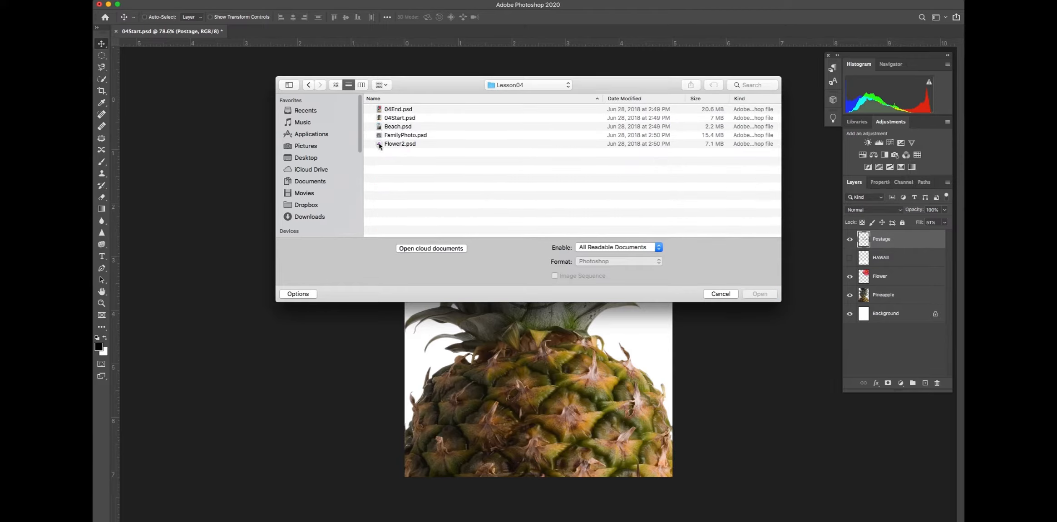
{"action": "left_click", "coordinate": [379, 144]}
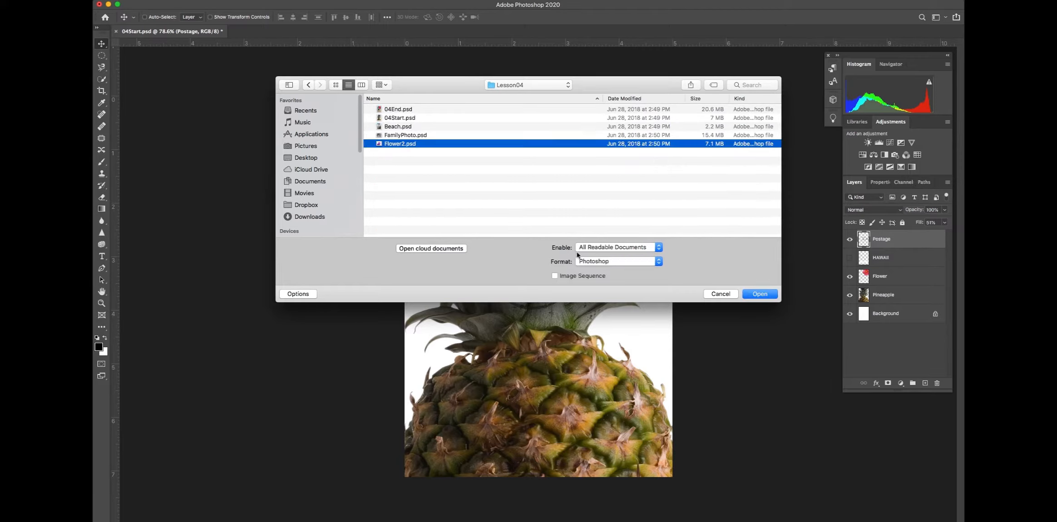
{"action": "left_click", "coordinate": [759, 294]}
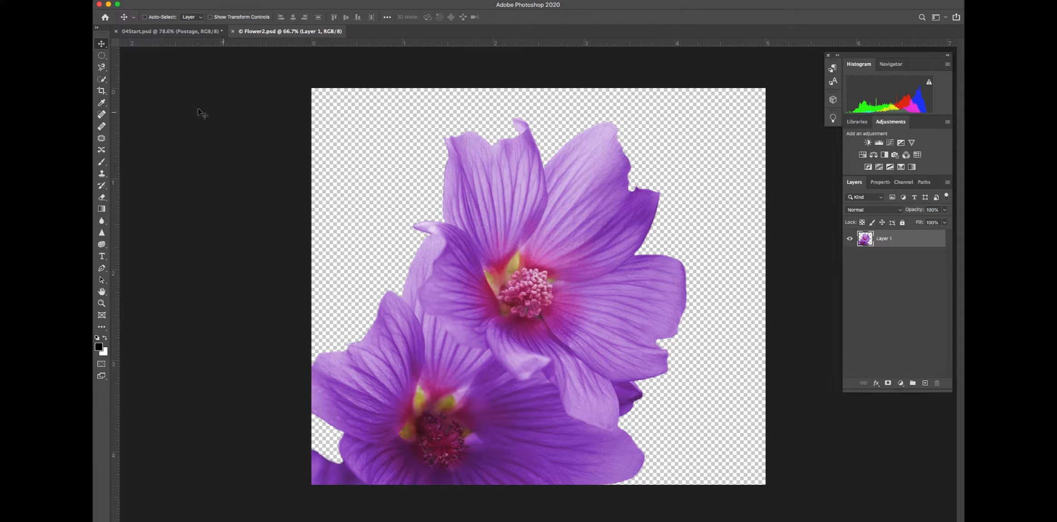
Select the transparent background around the purple flowers with the Magic Wand and invert the selection to the flowers.
{"action": "left_click", "coordinate": [104, 80]}
{"action": "left_click", "coordinate": [131, 90]}
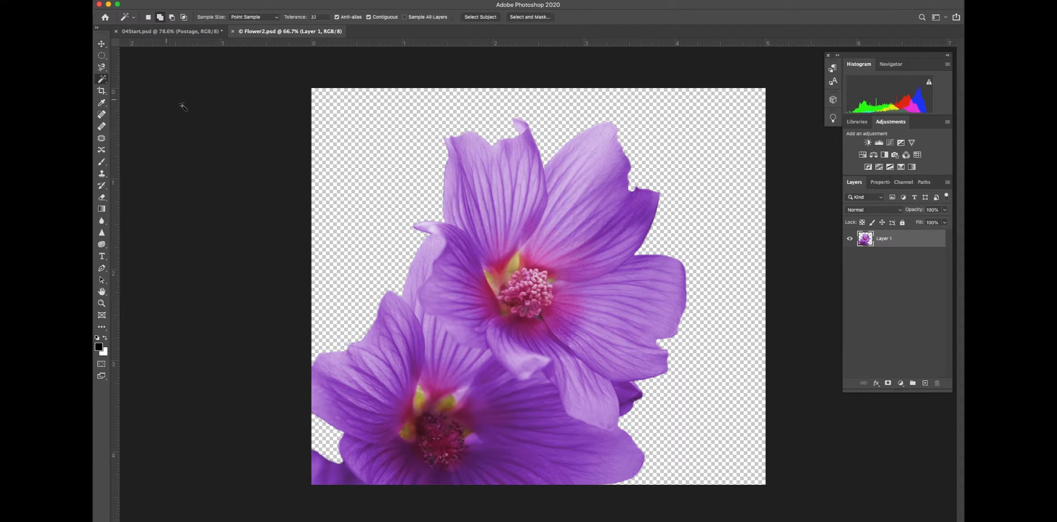
{"action": "left_click", "coordinate": [341, 138]}
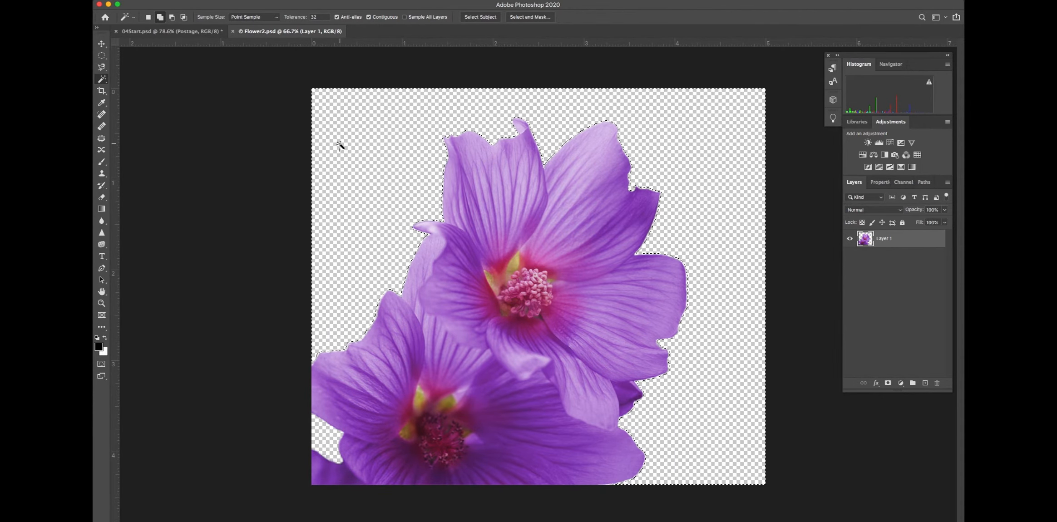
{"action": "left_click", "coordinate": [278, 0]}
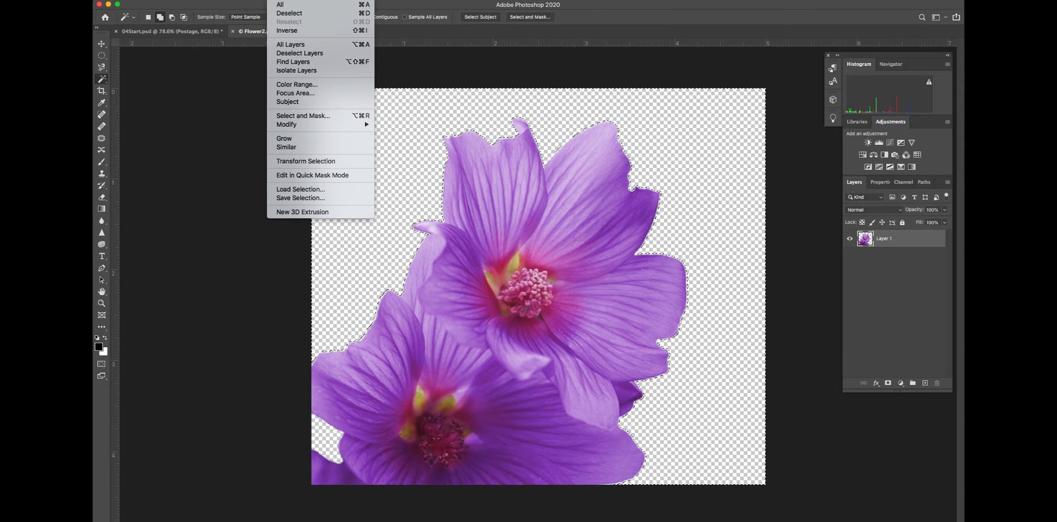
{"action": "left_click", "coordinate": [282, 30]}
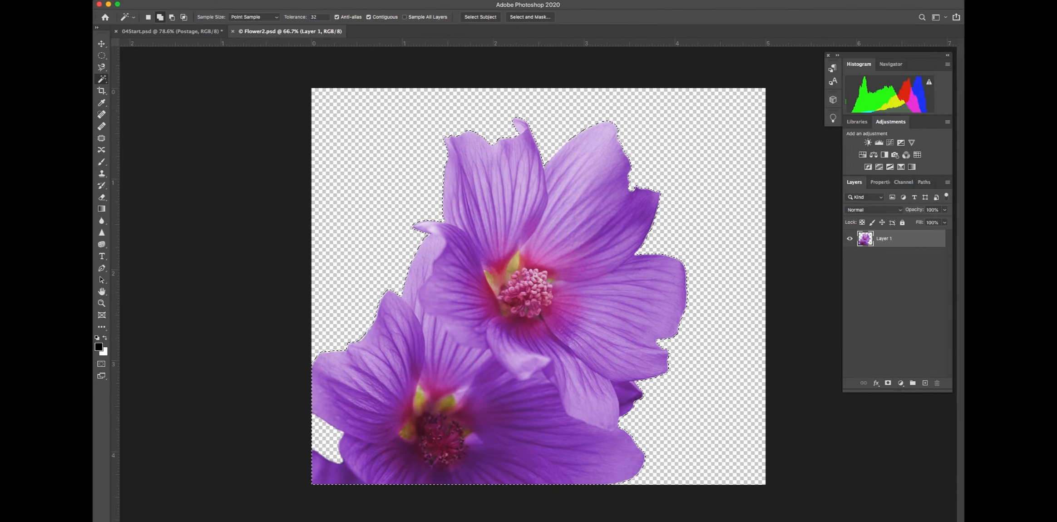
Scale the selected flowers to about 47% and move them into the canvas's lower-left corner, partly beyond its edges.
{"action": "left_click", "coordinate": [212, 1]}
{"action": "mouse_move", "coordinate": [232, 205]}
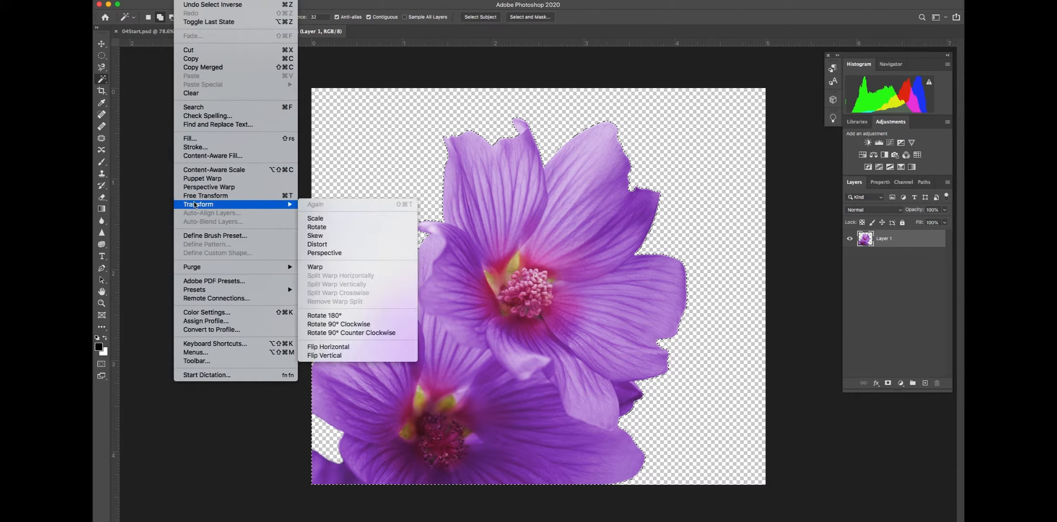
{"action": "left_click", "coordinate": [318, 218]}
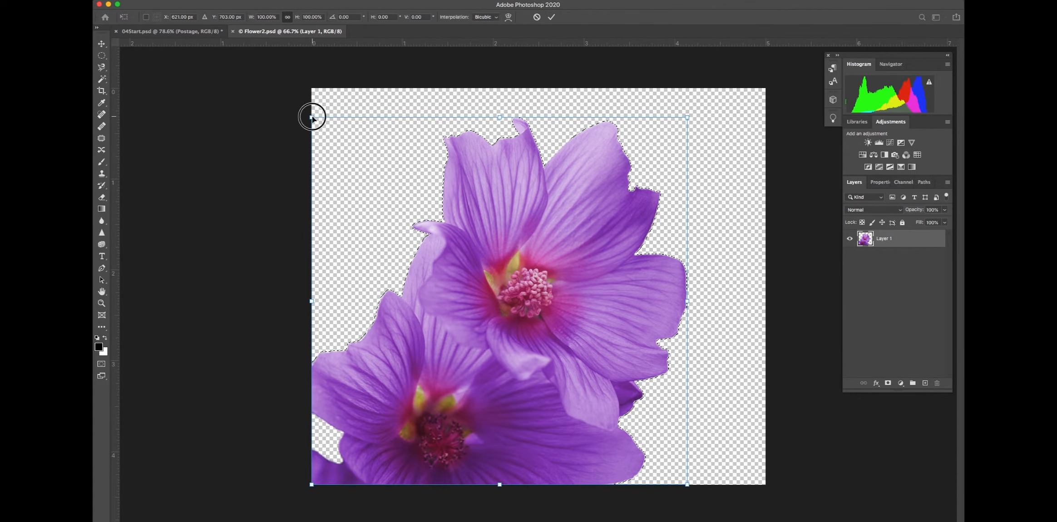
{"action": "left_click_drag", "start_coordinate": [346, 197], "coordinate": [434, 386]}
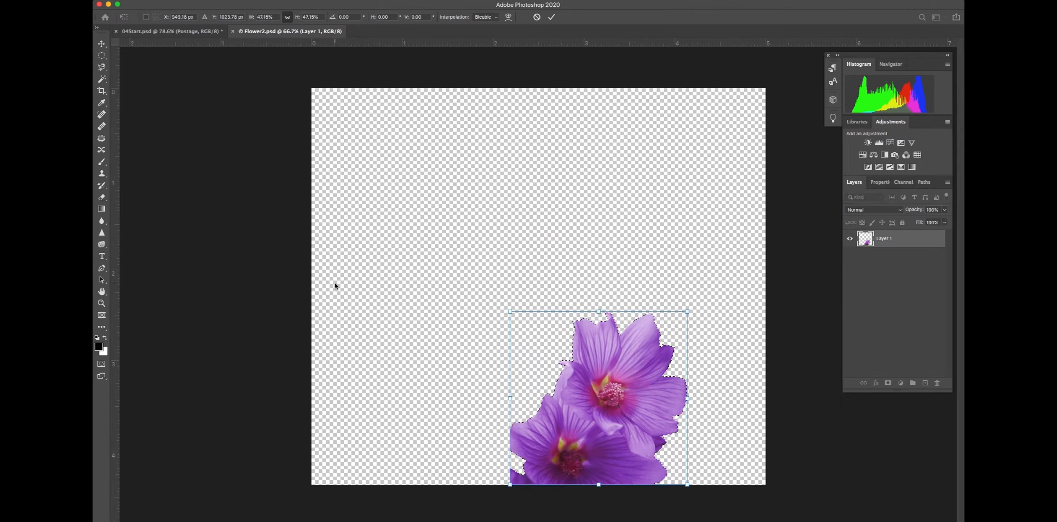
{"action": "left_click_drag", "start_coordinate": [576, 402], "coordinate": [340, 443]}
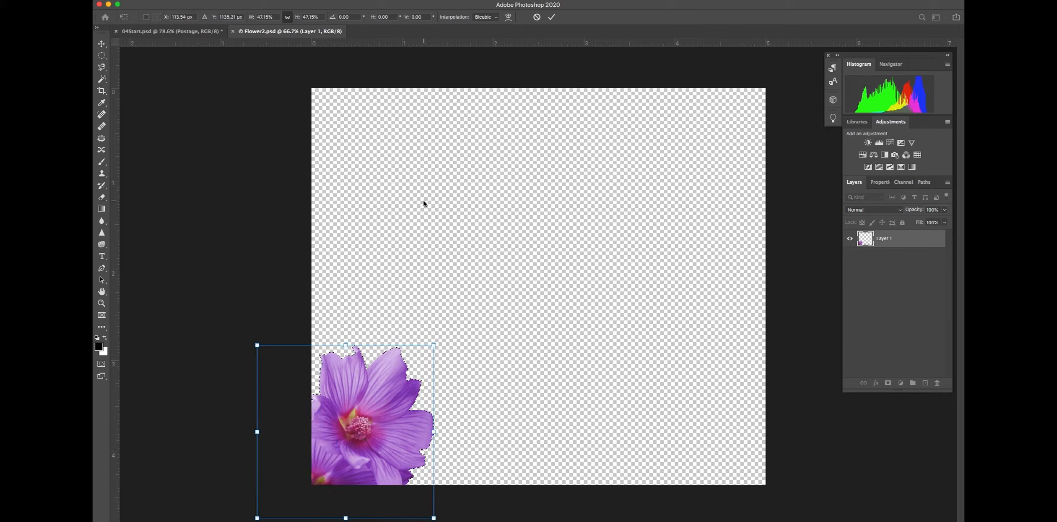
{"action": "left_click", "coordinate": [551, 18]}
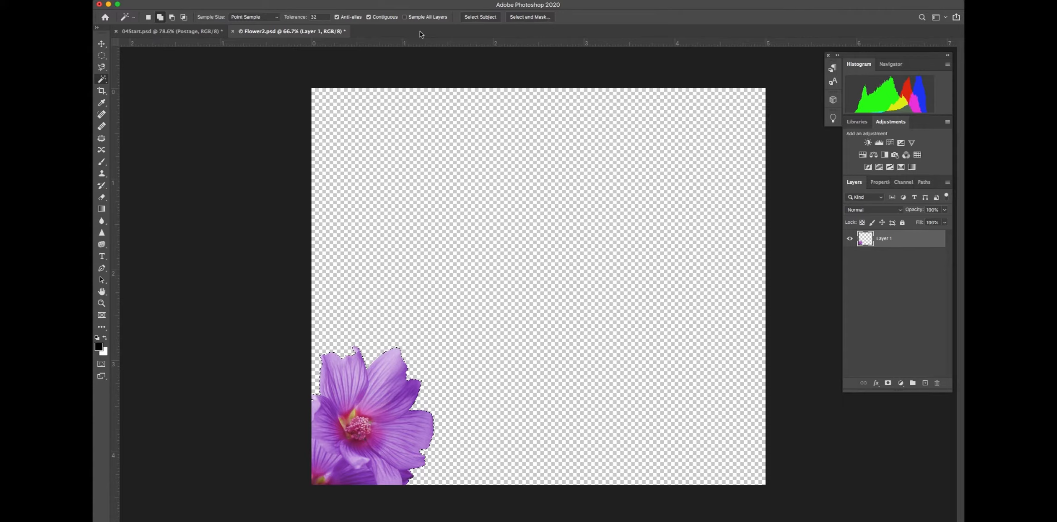
Arrange both documents as 2-up Vertical, copy the purple flower layer into 04Start.psd over the pineapple, and close Flower2.psd.
{"action": "left_click", "coordinate": [368, 0]}
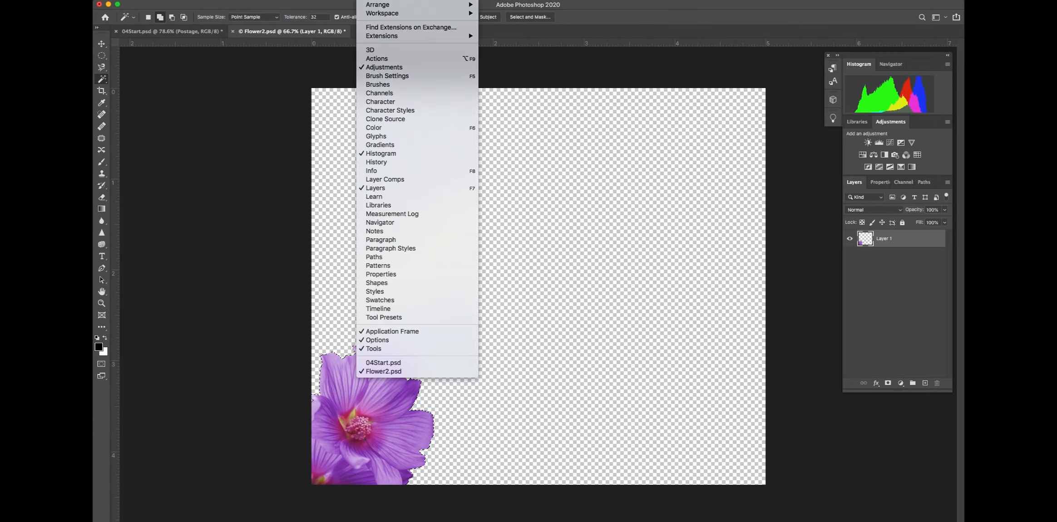
{"action": "mouse_move", "coordinate": [374, 7]}
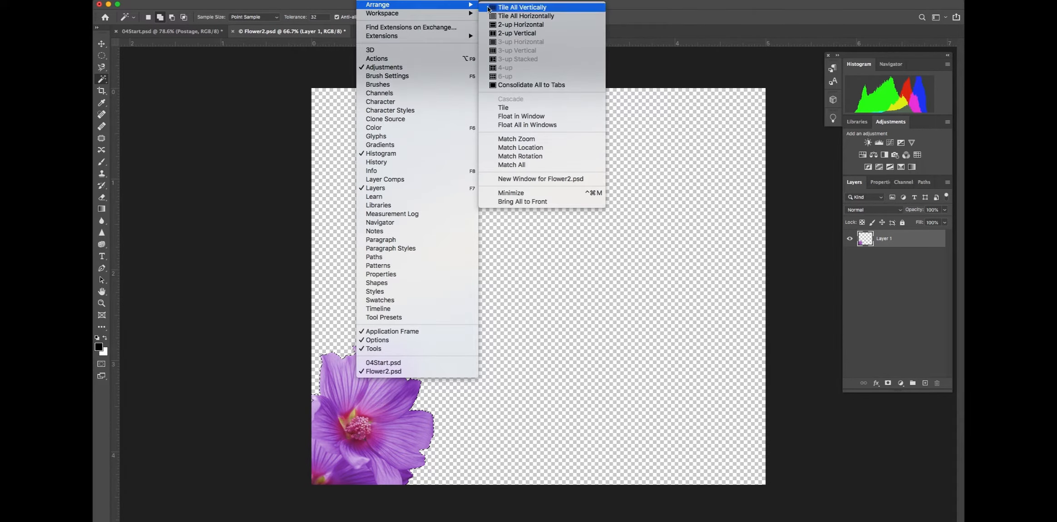
{"action": "left_click", "coordinate": [515, 33]}
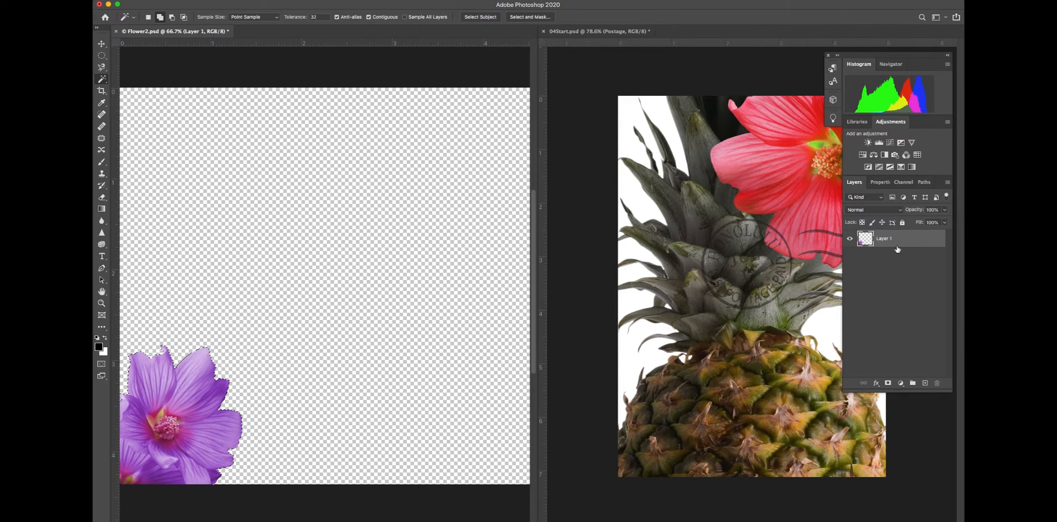
{"action": "left_click_drag", "start_coordinate": [863, 245], "coordinate": [672, 418]}
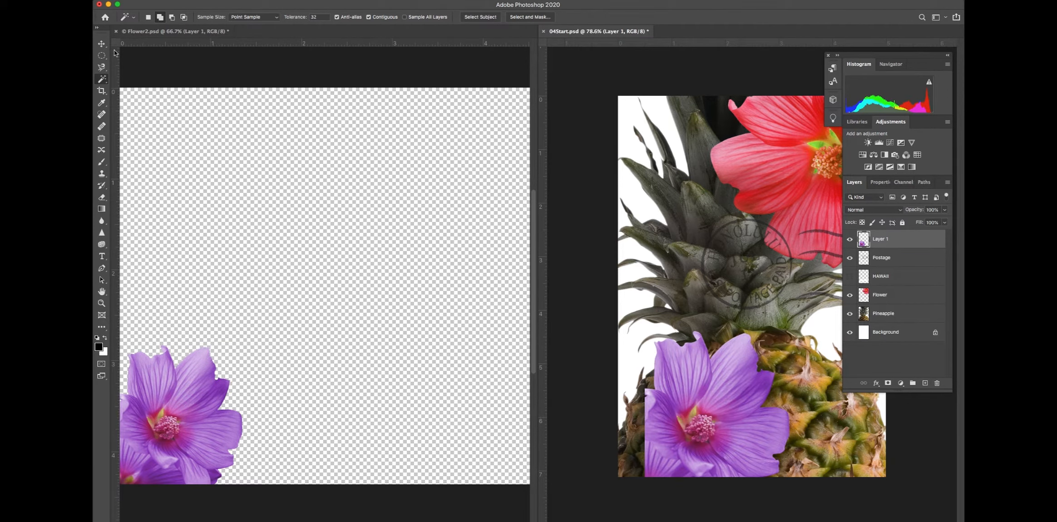
{"action": "left_click", "coordinate": [116, 32]}
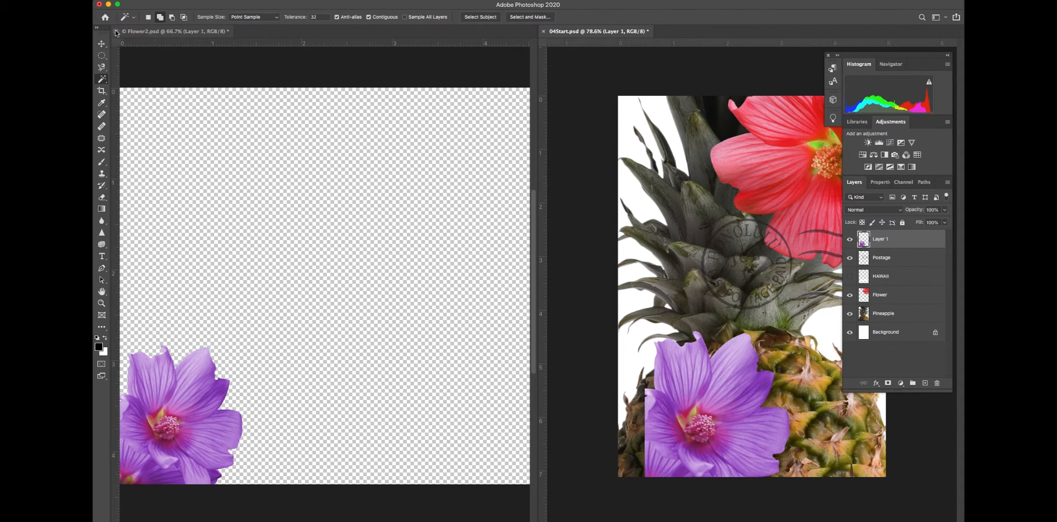
{"action": "left_click", "coordinate": [502, 175]}
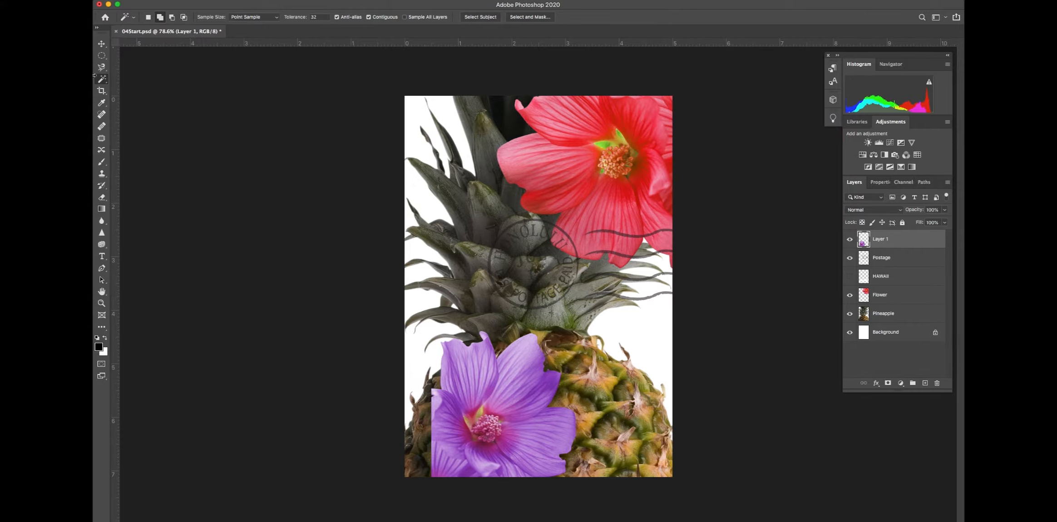
Rename the copied purple flower layer to Flower2.
{"action": "left_click", "coordinate": [101, 43]}
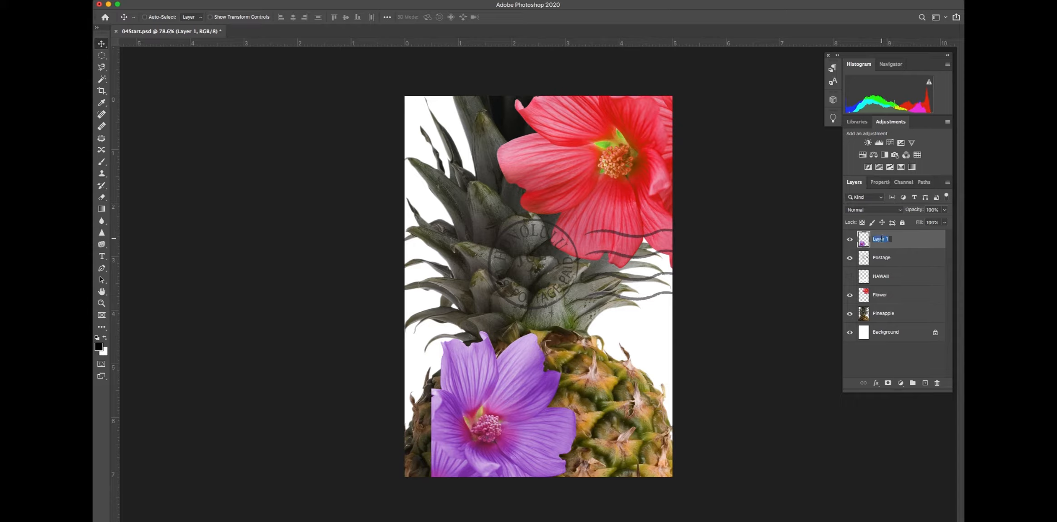
{"action": "type", "text": "Flower2"}
{"action": "key", "text": "Return"}
Move the purple flower into the postcard's lower-left corner and place its layer directly below the Postage layer.
{"action": "left_click_drag", "start_coordinate": [515, 407], "coordinate": [484, 420]}
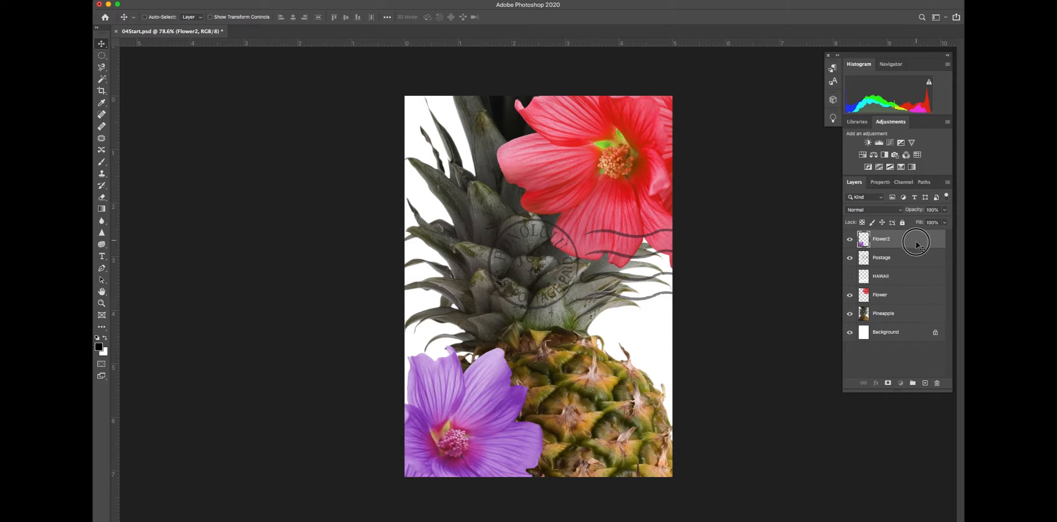
{"action": "left_click_drag", "start_coordinate": [917, 244], "coordinate": [914, 265]}
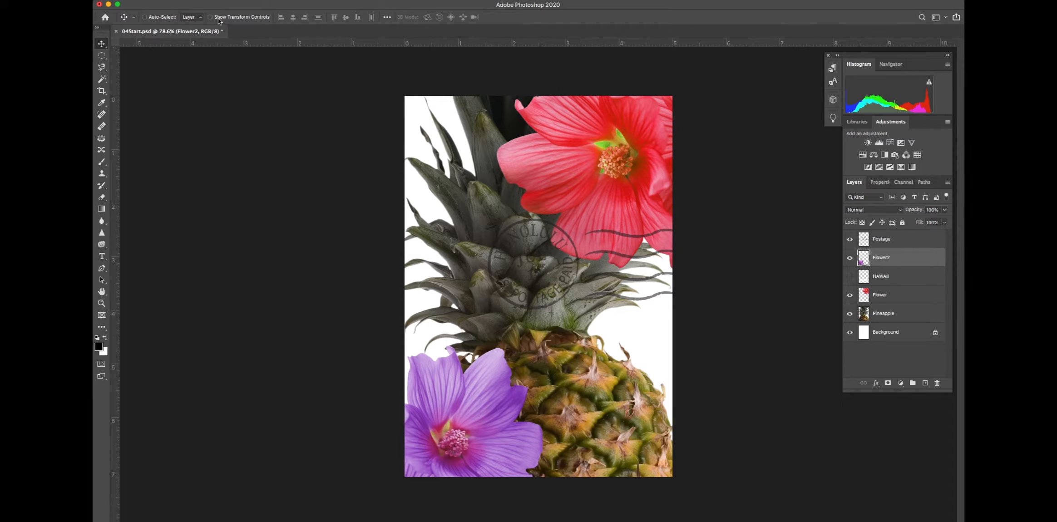
Open Beach.psd from the Lesson04 folder.
{"action": "left_click", "coordinate": [162, 1]}
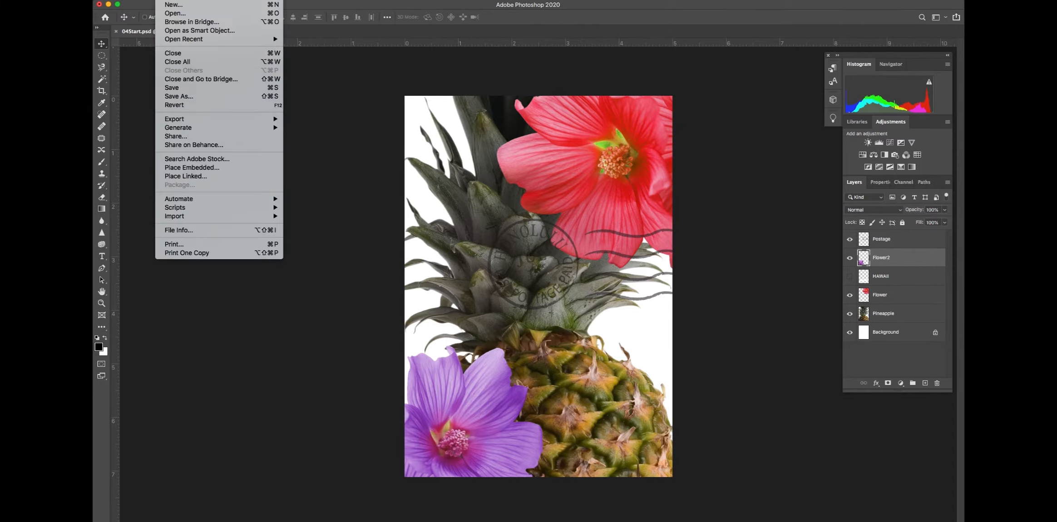
{"action": "left_click", "coordinate": [165, 13]}
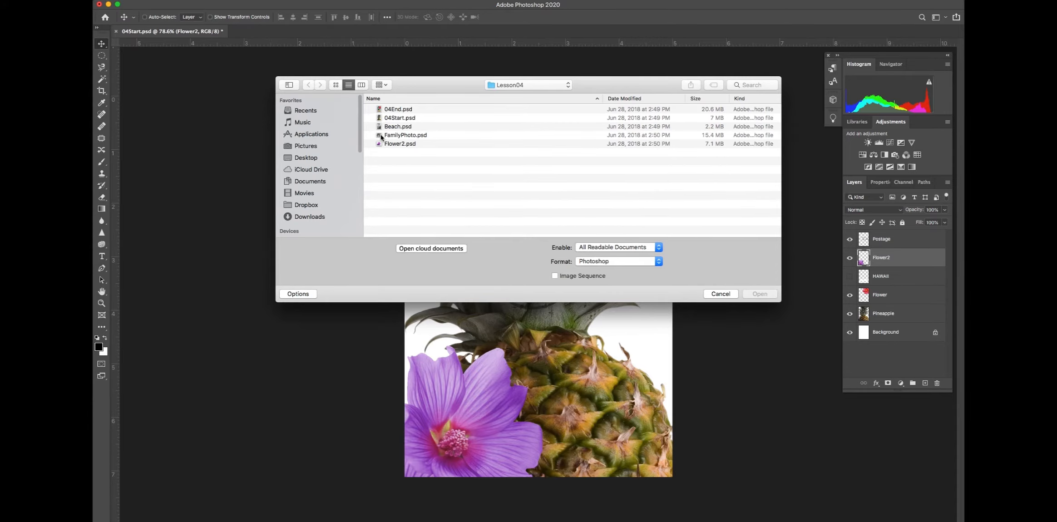
{"action": "left_click", "coordinate": [380, 127]}
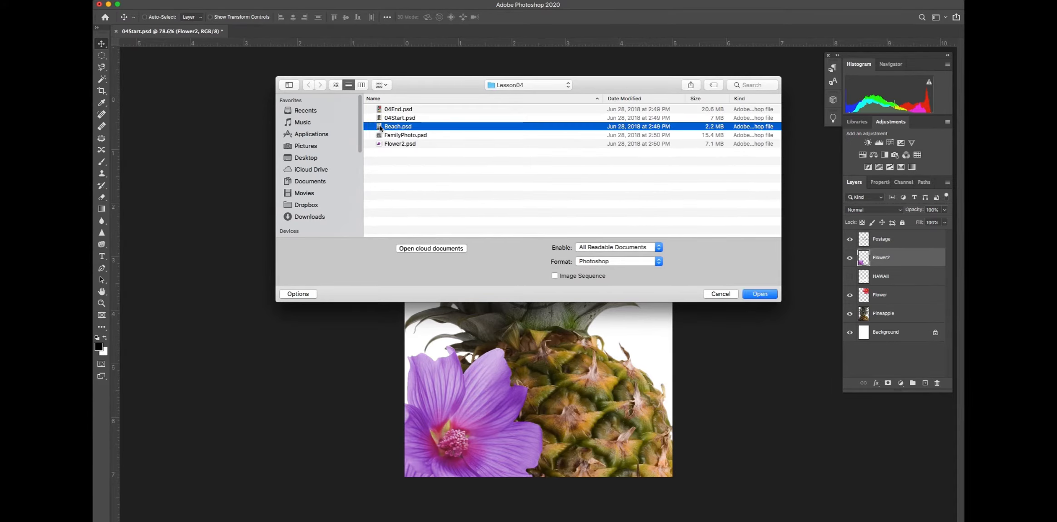
{"action": "left_click", "coordinate": [758, 293]}
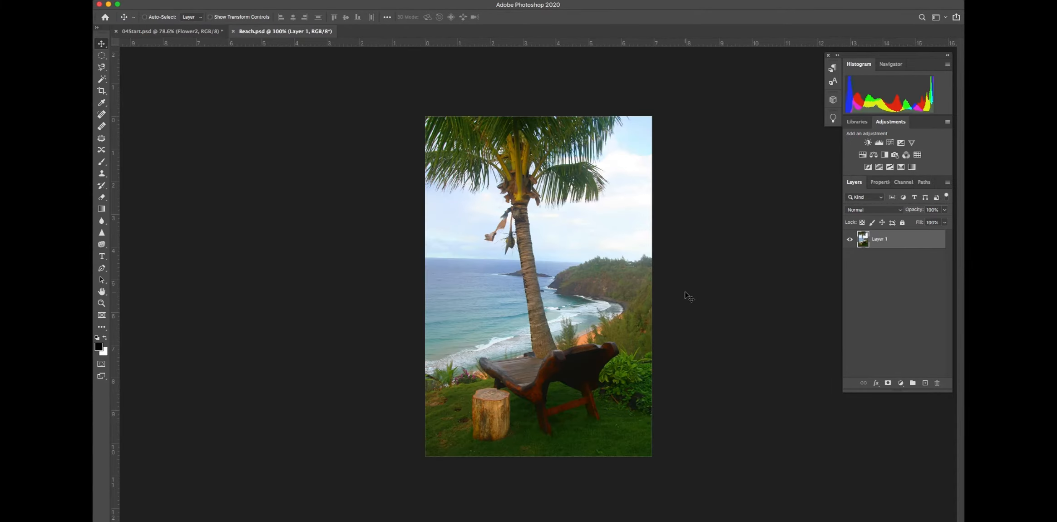
Arrange both documents as 2-up Vertical, copy the beach photo layer into 04Start.psd, and close Beach.psd.
{"action": "left_click", "coordinate": [372, 1]}
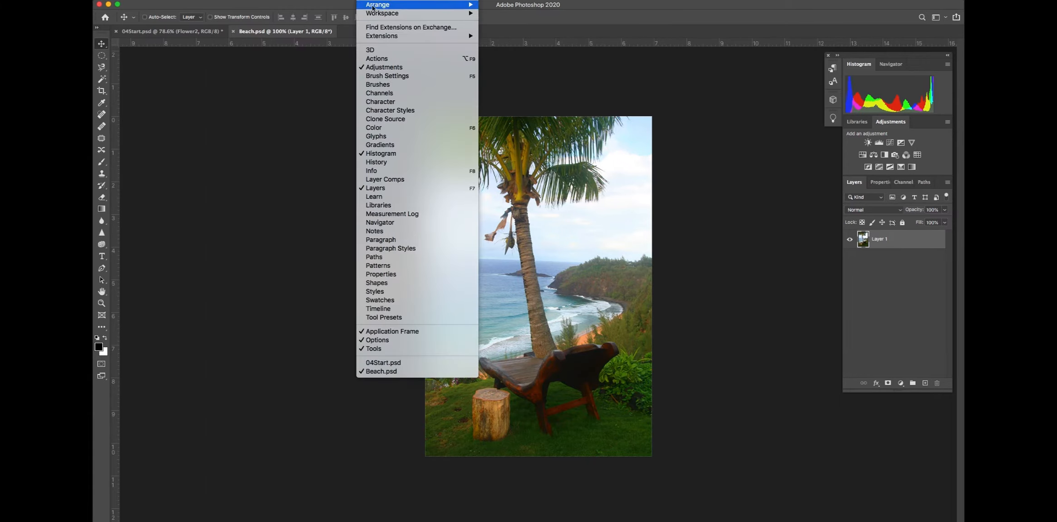
{"action": "mouse_move", "coordinate": [454, 4]}
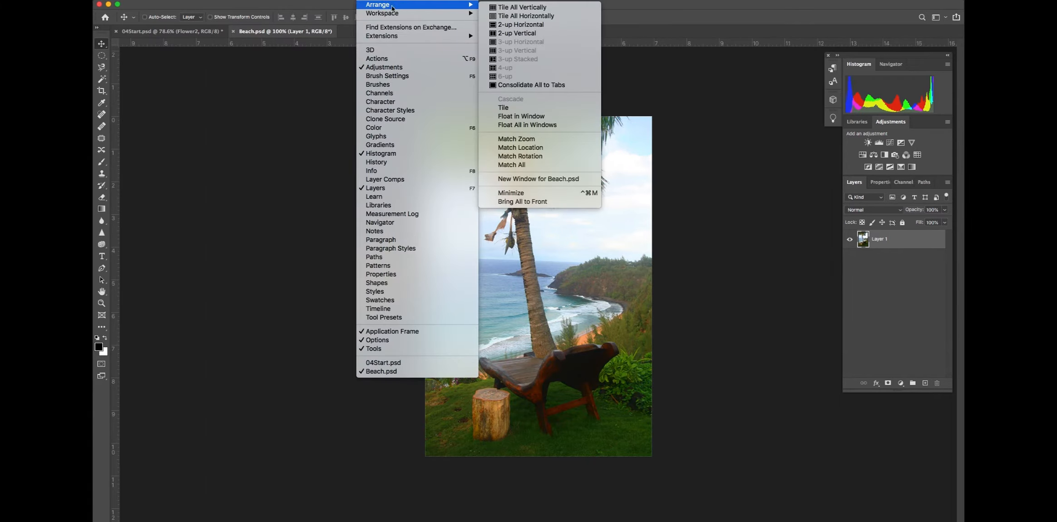
{"action": "left_click", "coordinate": [544, 33]}
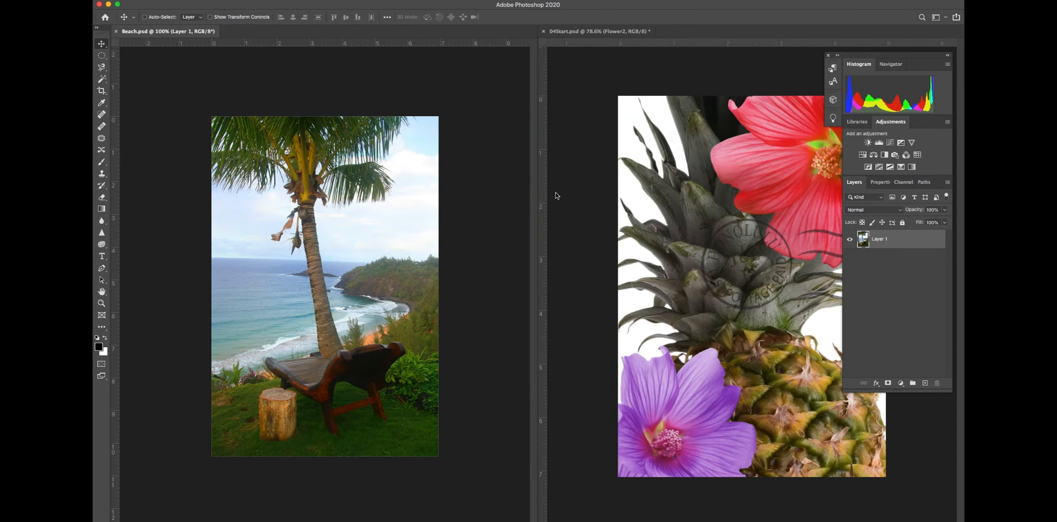
{"action": "left_click_drag", "start_coordinate": [912, 246], "coordinate": [776, 274]}
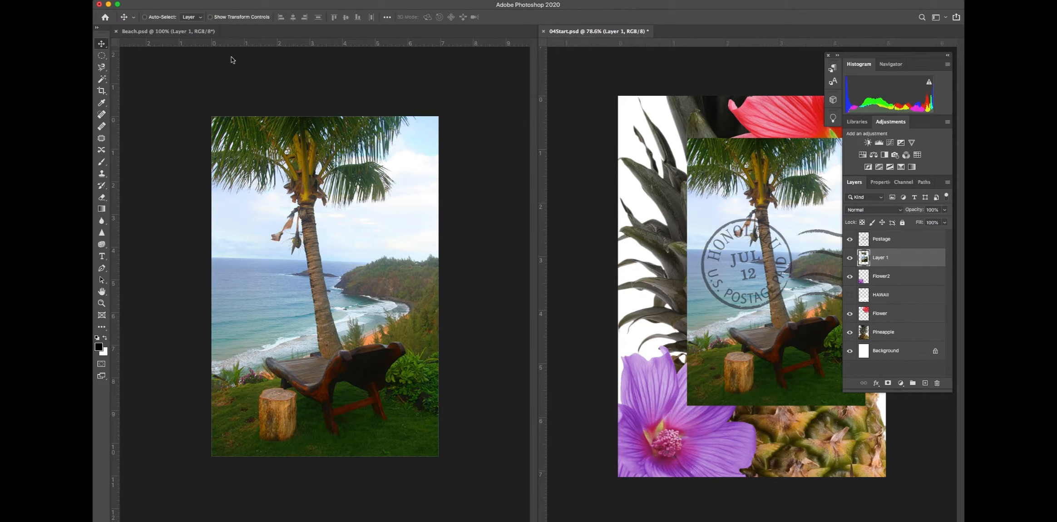
{"action": "left_click", "coordinate": [116, 31]}
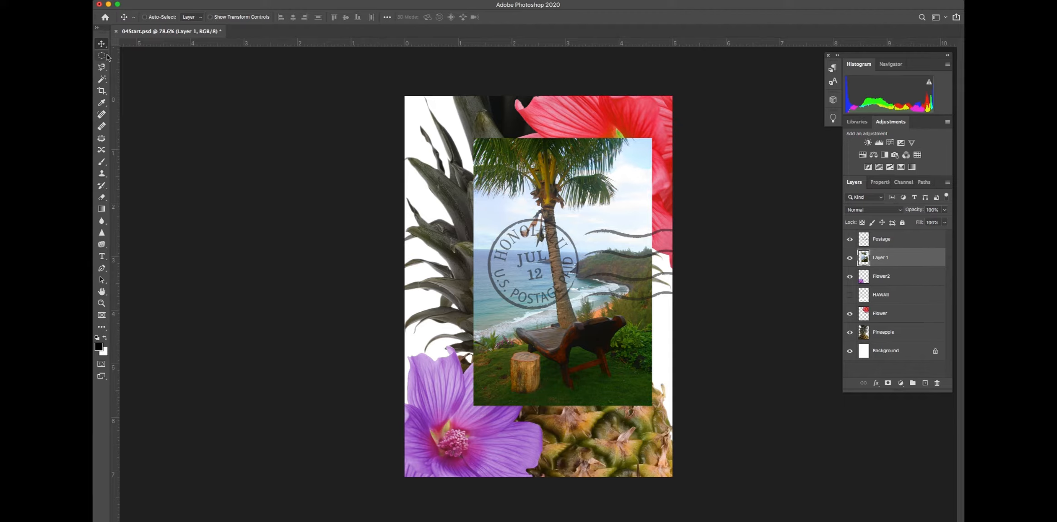
Select the transparent area around the beach photo with the Magic Wand and invert the selection to the photo.
{"action": "left_click", "coordinate": [102, 79]}
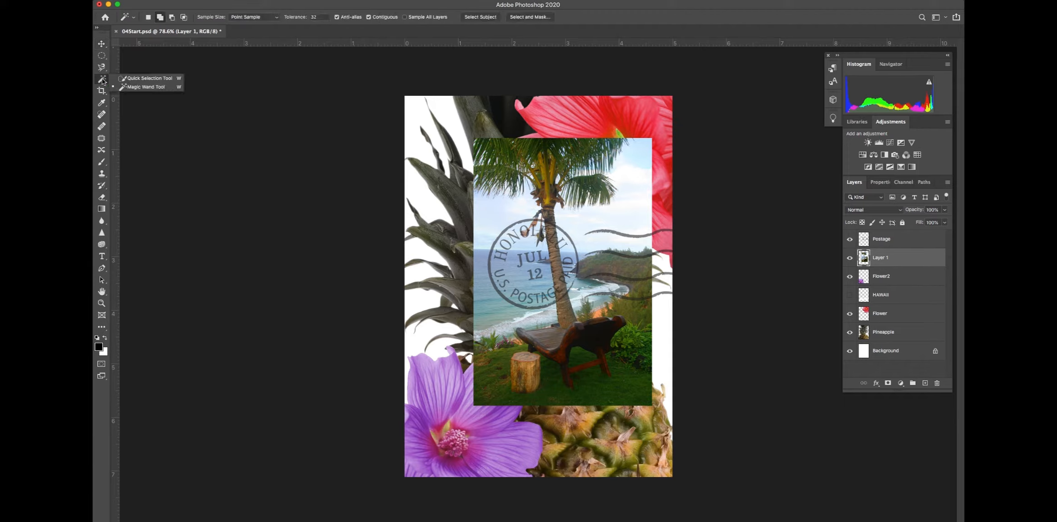
{"action": "left_click", "coordinate": [136, 86]}
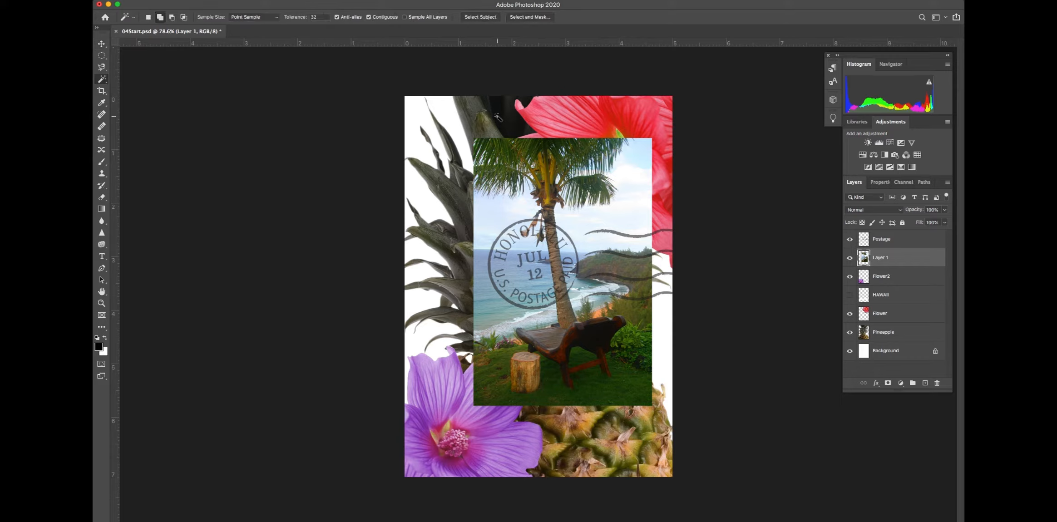
{"action": "left_click", "coordinate": [505, 125]}
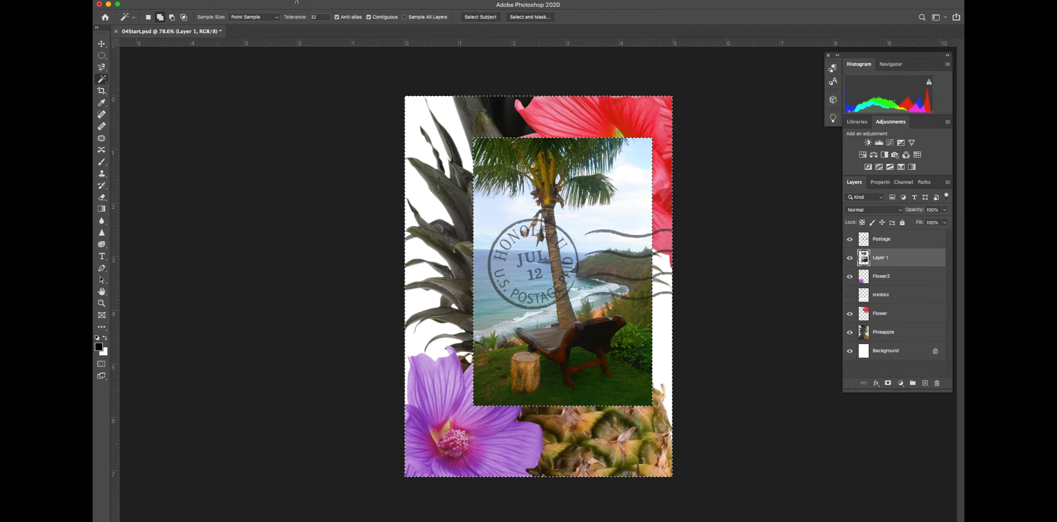
{"action": "left_click", "coordinate": [279, 0]}
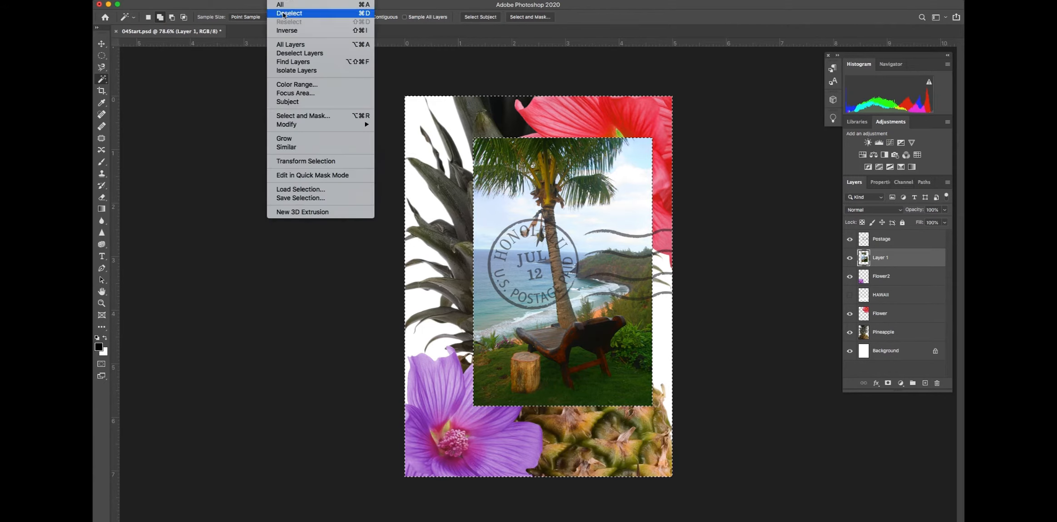
{"action": "left_click", "coordinate": [285, 31]}
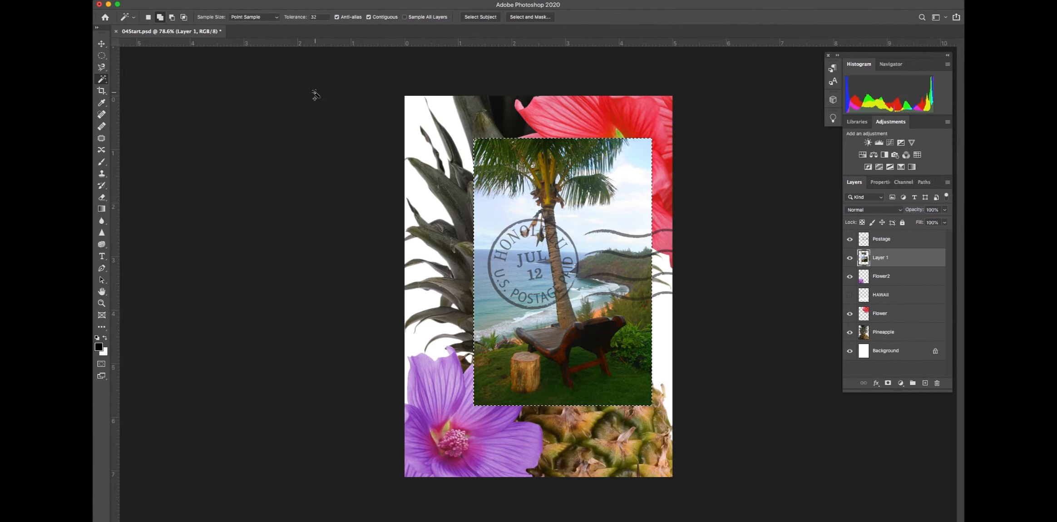
Scale the selected beach photo to about 60%, keeping its lower-right corner in place.
{"action": "left_click", "coordinate": [183, 0]}
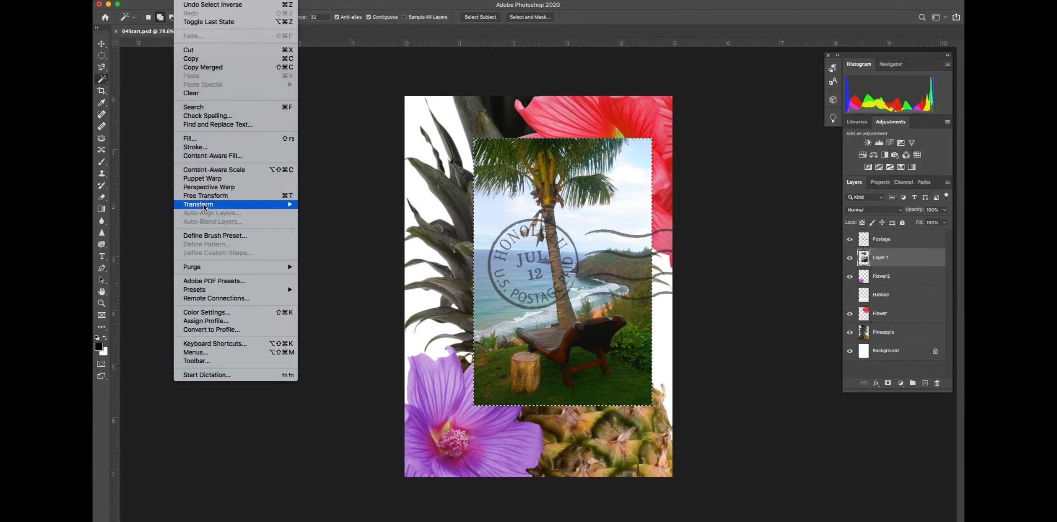
{"action": "mouse_move", "coordinate": [216, 207]}
{"action": "left_click", "coordinate": [318, 219]}
{"action": "left_click_drag", "start_coordinate": [472, 134], "coordinate": [552, 219]}
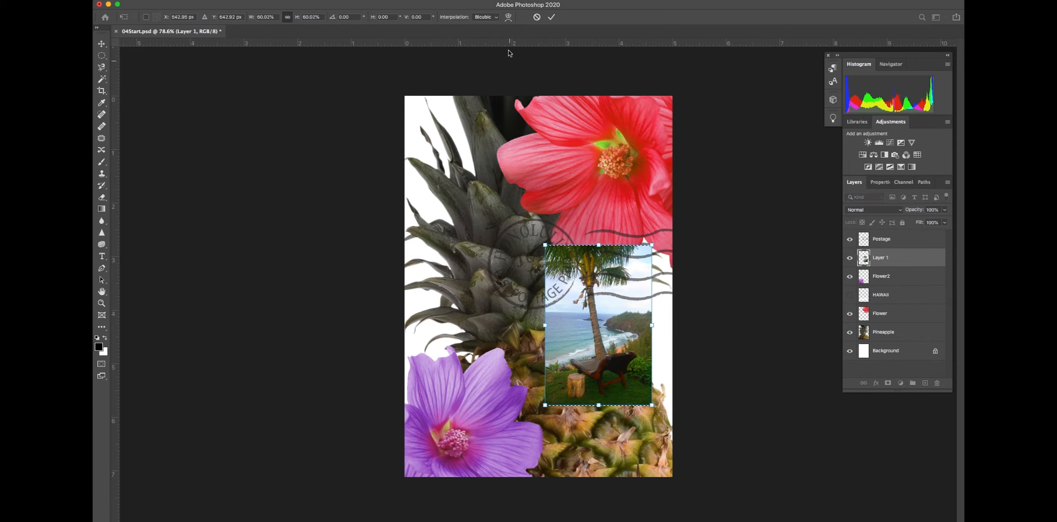
{"action": "left_click", "coordinate": [551, 17]}
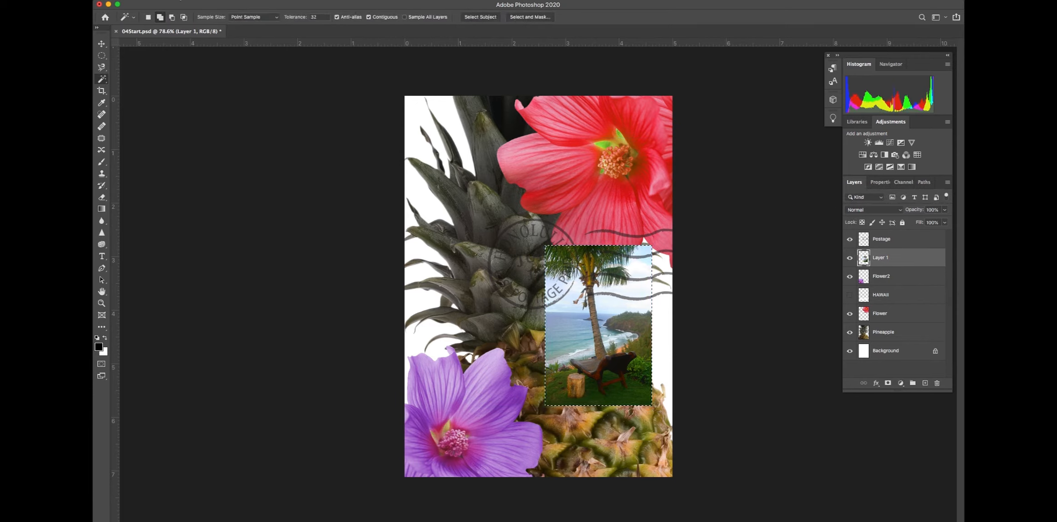
Rotate the selected beach photo clockwise by about 20 degrees.
{"action": "left_click", "coordinate": [189, 0]}
{"action": "mouse_move", "coordinate": [199, 204]}
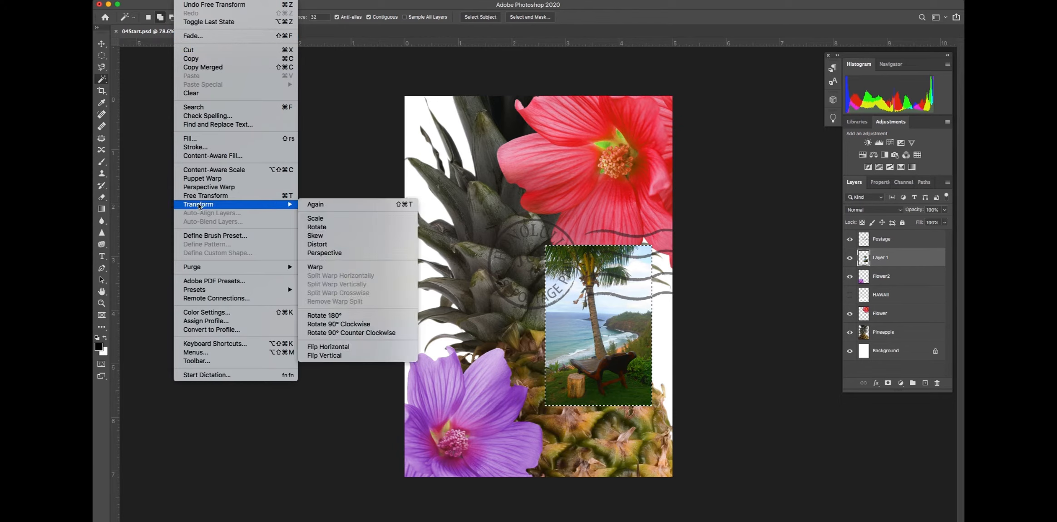
{"action": "left_click", "coordinate": [316, 227]}
{"action": "left_click_drag", "start_coordinate": [519, 205], "coordinate": [571, 223]}
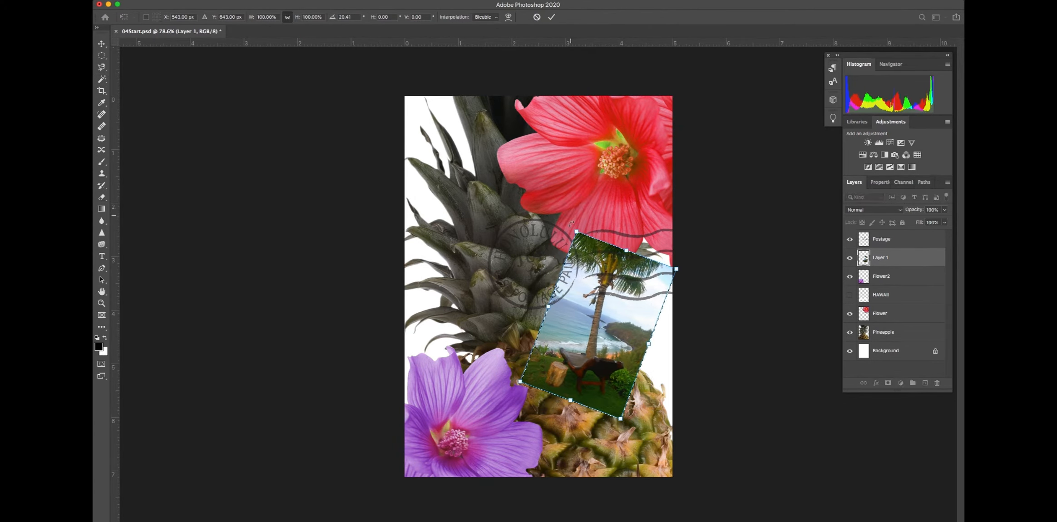
Move the rotated beach photo up and left behind the round postmark and place its layer between Flower and Pineapple.
{"action": "left_click_drag", "start_coordinate": [581, 340], "coordinate": [512, 306]}
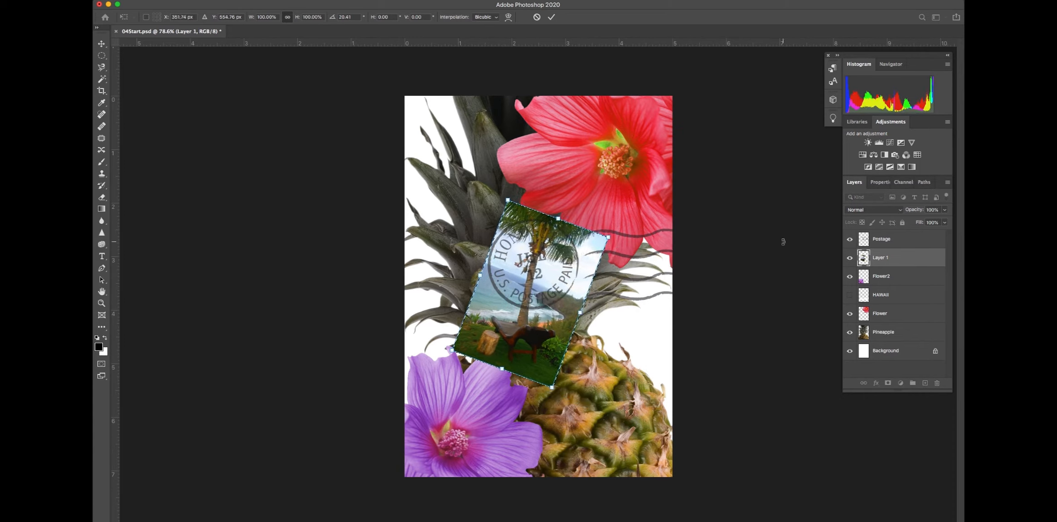
{"action": "left_click_drag", "start_coordinate": [899, 257], "coordinate": [903, 323]}
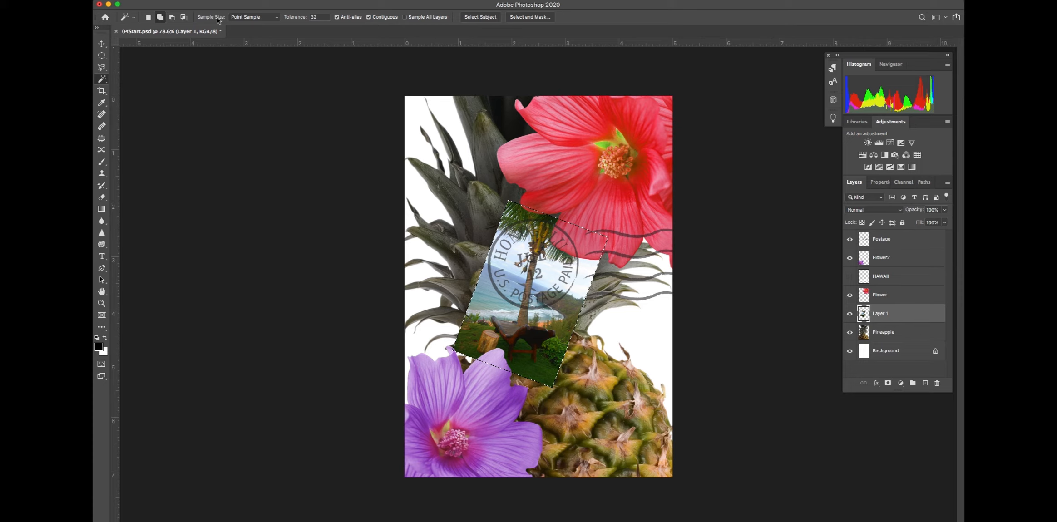
Make white the foreground color, add a centered white stroke around the beach photo at 100% opacity, and deselect it.
{"action": "left_click", "coordinate": [105, 339]}
{"action": "left_click", "coordinate": [184, 0]}
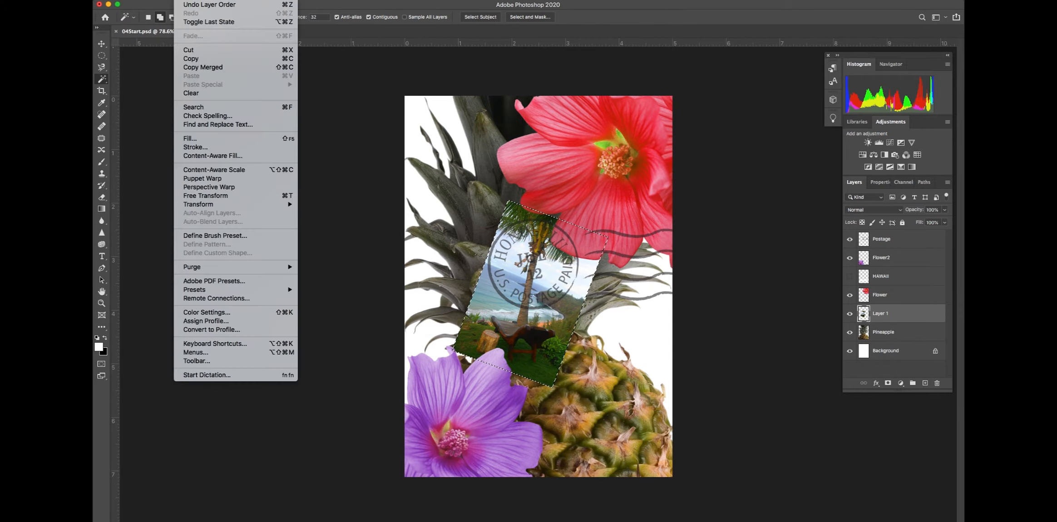
{"action": "left_click", "coordinate": [186, 147]}
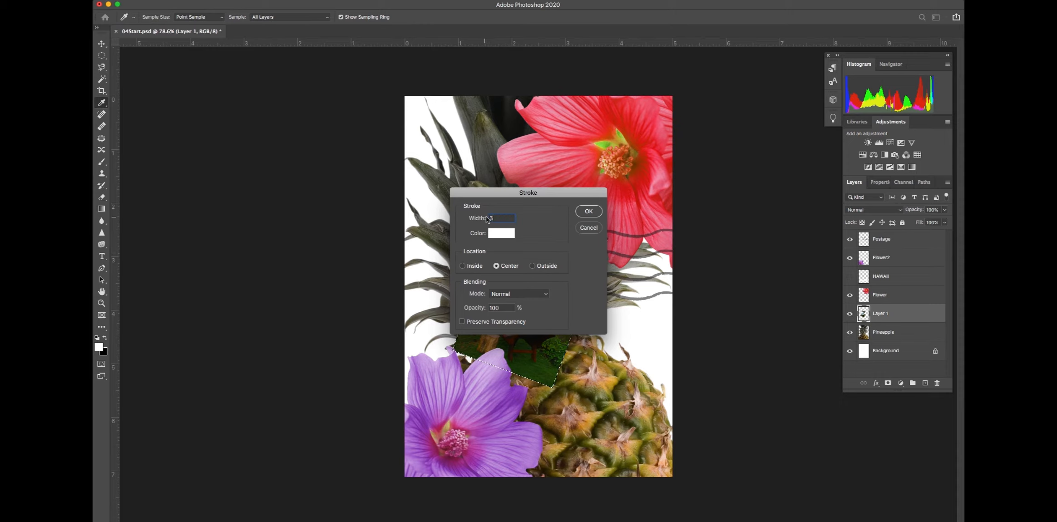
{"action": "left_click", "coordinate": [587, 211]}
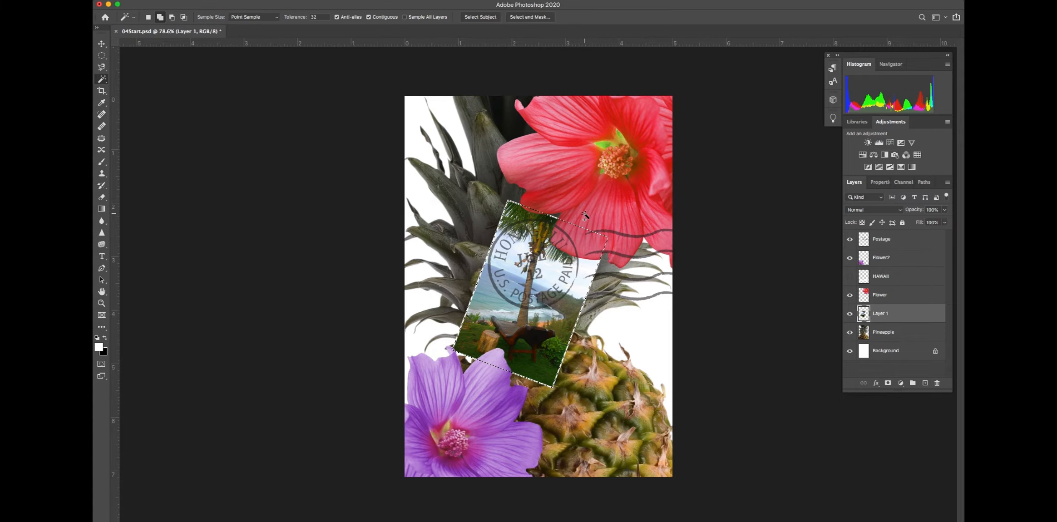
{"action": "key", "text": "w"}
{"action": "left_click", "coordinate": [278, 1]}
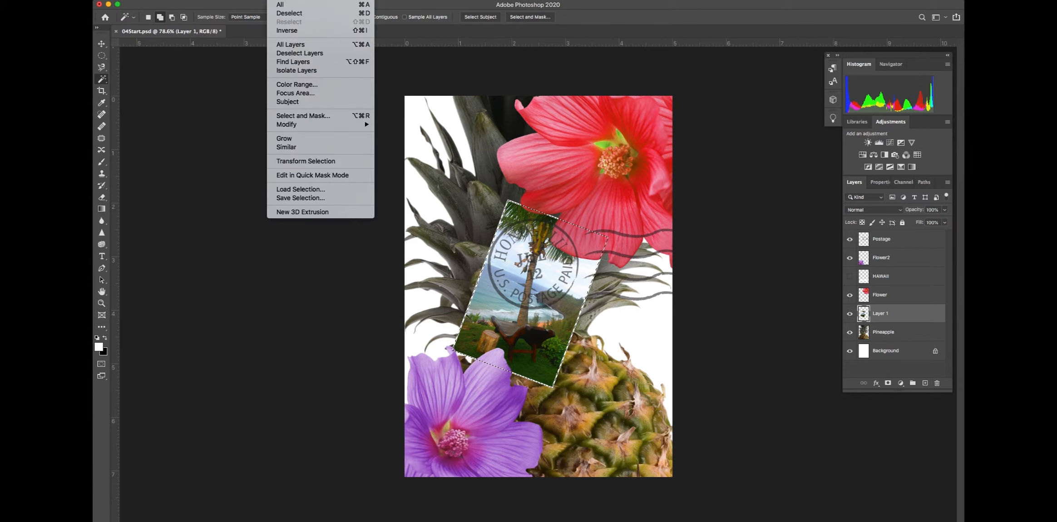
{"action": "left_click", "coordinate": [287, 13]}
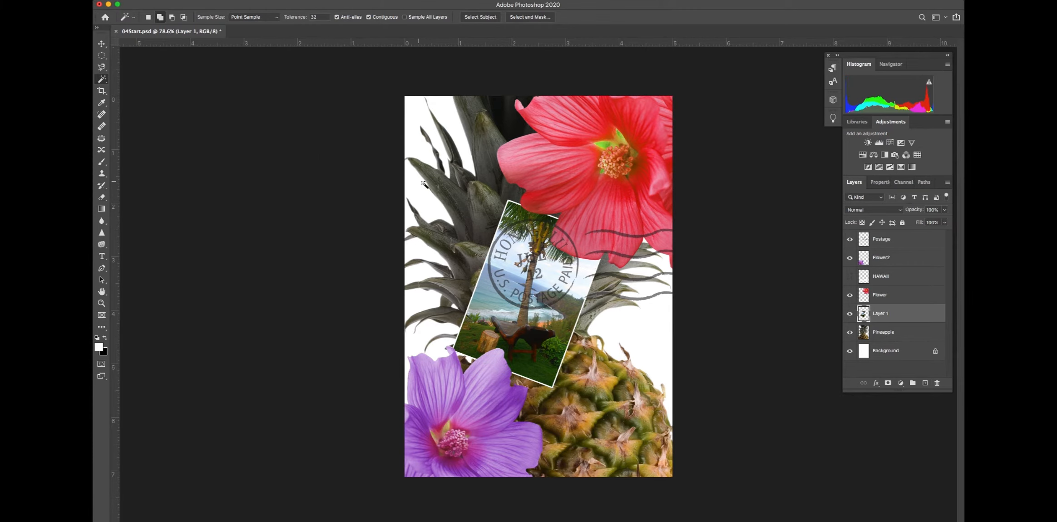
Select the Background layer and set a bright sky blue with hue 203 as the foreground color and white as the background color.
{"action": "scroll", "coordinate": [428, 185], "scroll_direction": "down", "scroll_amount": 4}
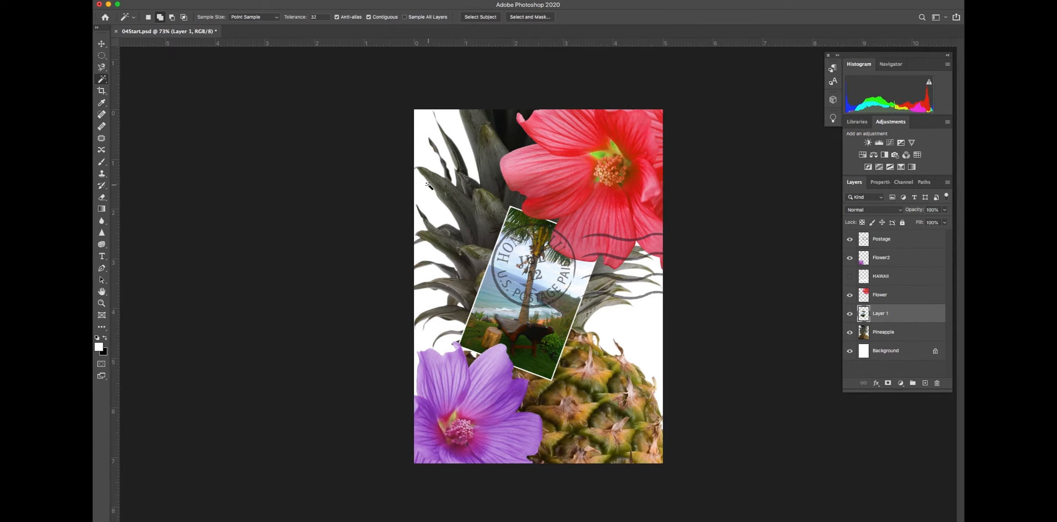
{"action": "scroll", "coordinate": [428, 185], "scroll_direction": "down", "scroll_amount": 1}
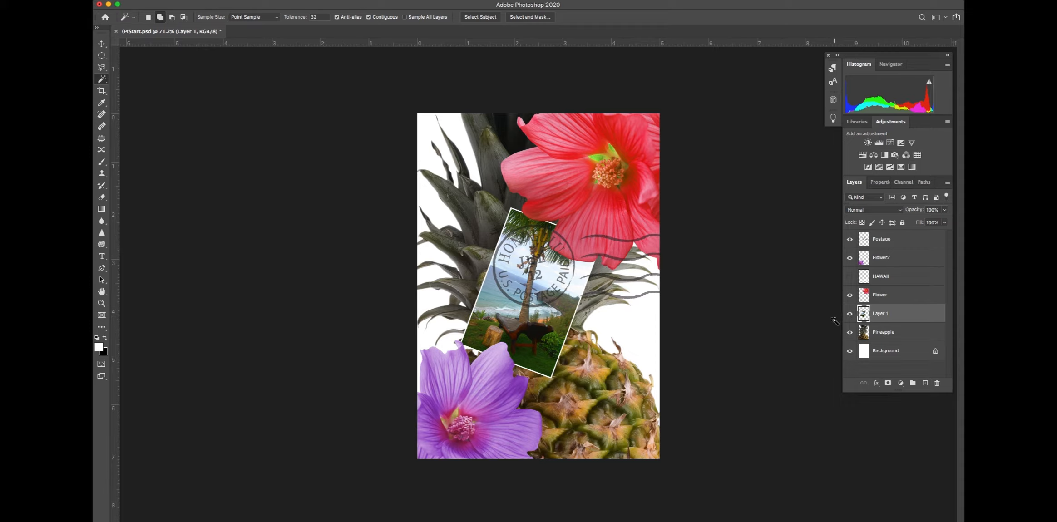
{"action": "left_click", "coordinate": [909, 351]}
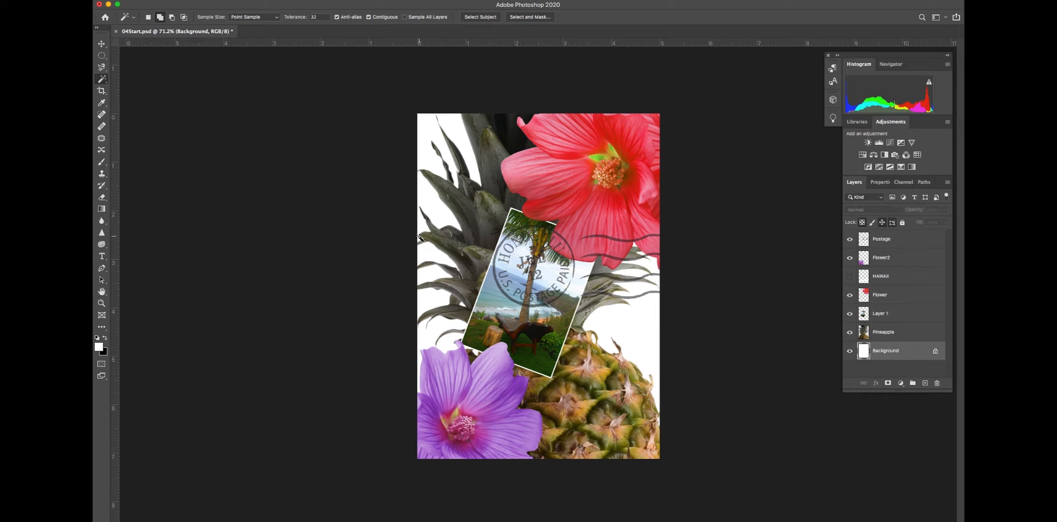
{"action": "left_click", "coordinate": [105, 338]}
{"action": "left_click", "coordinate": [99, 347]}
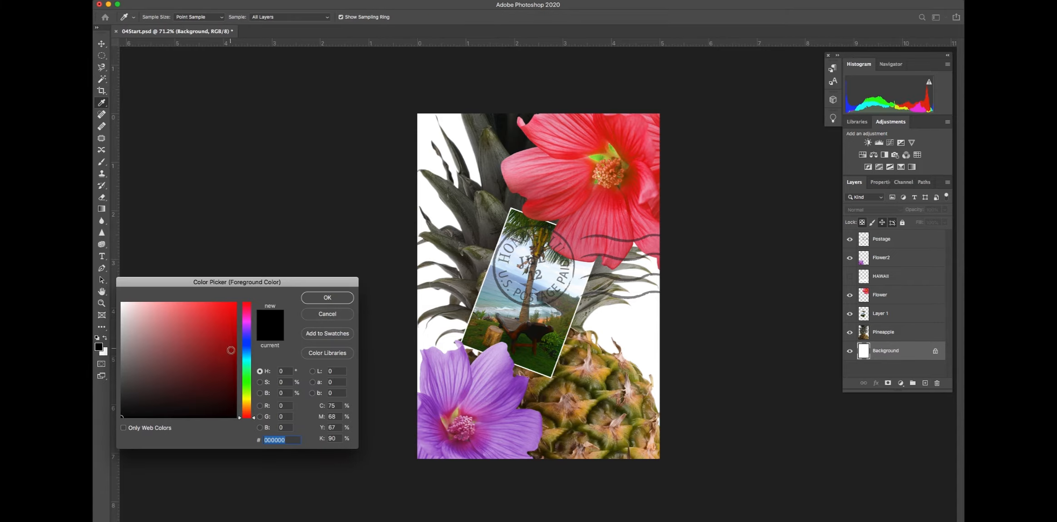
{"action": "left_click", "coordinate": [246, 353]}
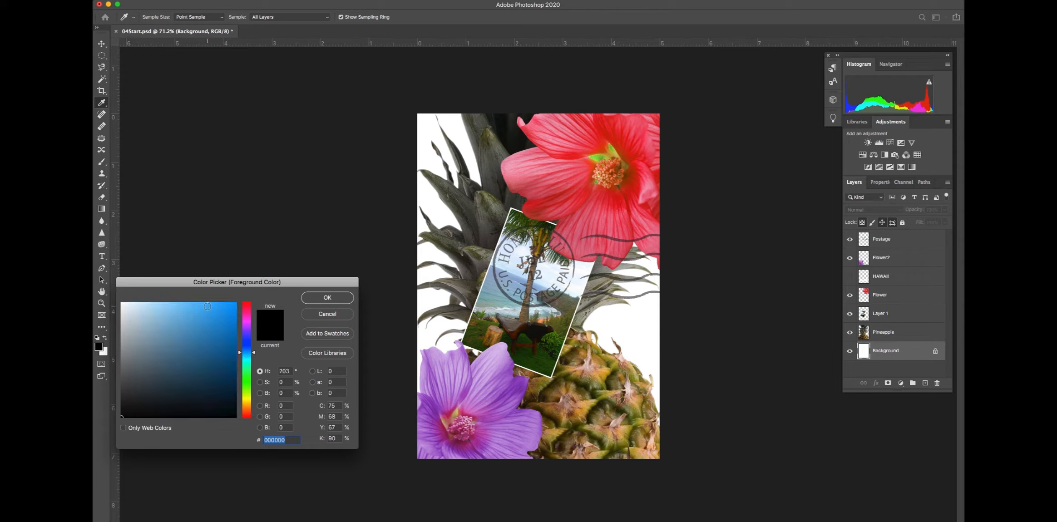
{"action": "left_click", "coordinate": [207, 307]}
{"action": "left_click", "coordinate": [310, 301]}
{"action": "key", "text": "w"}
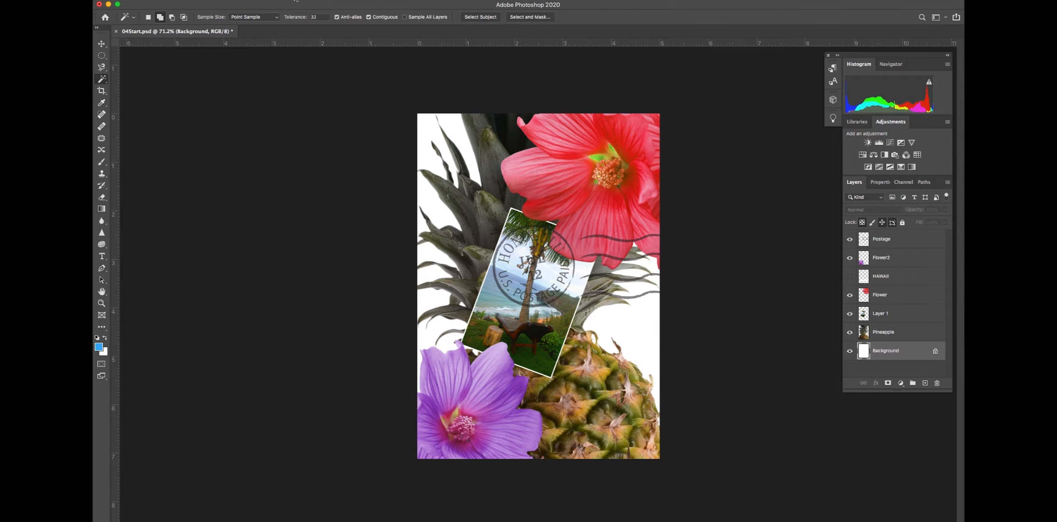
Render the Clouds filter on the Background layer to make a blue and white sky.
{"action": "left_click", "coordinate": [306, 1]}
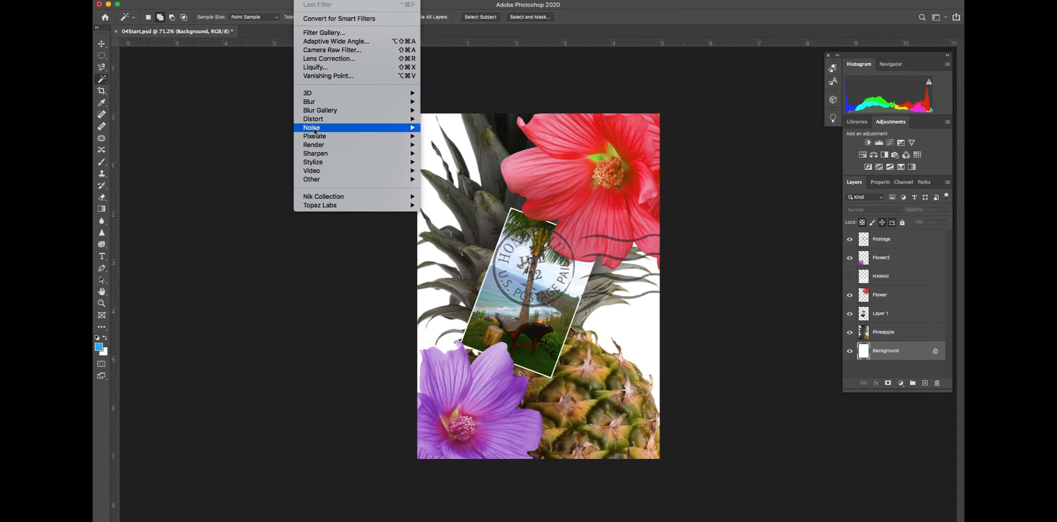
{"action": "mouse_move", "coordinate": [314, 129]}
{"action": "mouse_move", "coordinate": [325, 145]}
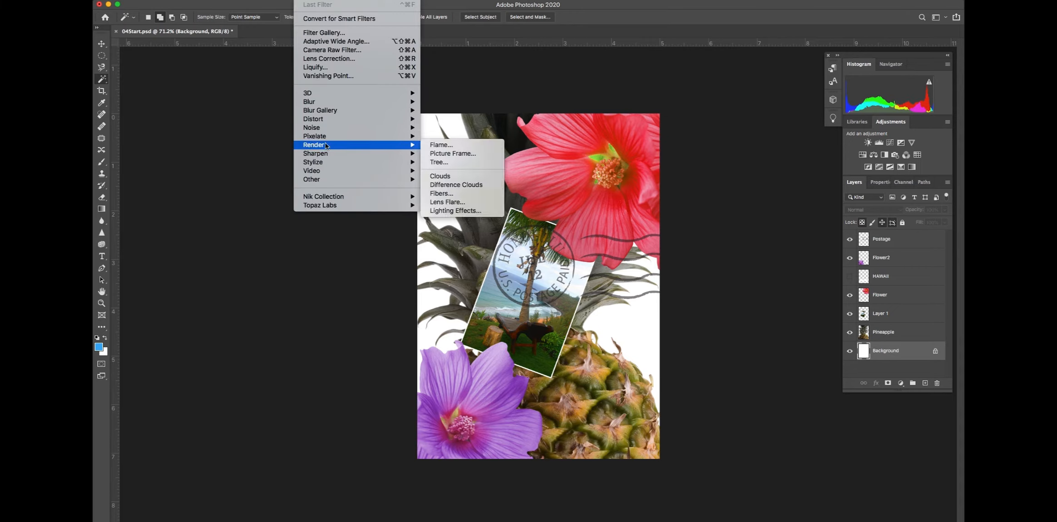
{"action": "left_click", "coordinate": [440, 177]}
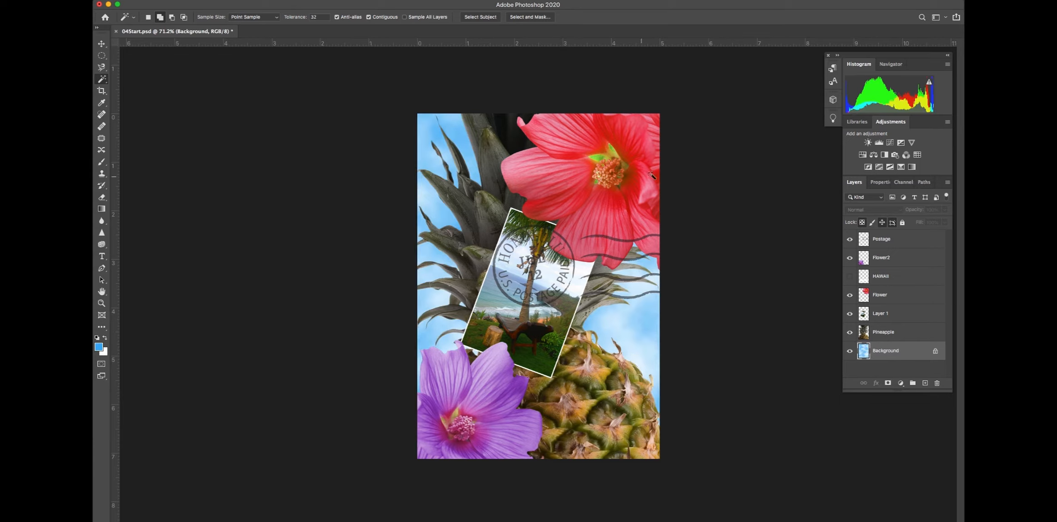
Show the HAWAII layer and move it above Flower2 in the layer order.
{"action": "left_click", "coordinate": [849, 277]}
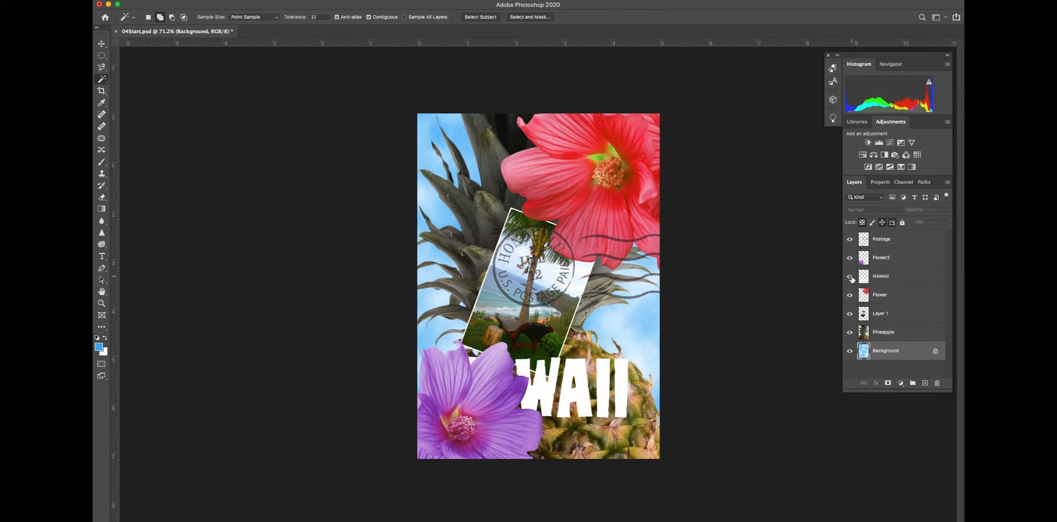
{"action": "left_click", "coordinate": [903, 277]}
{"action": "left_click_drag", "start_coordinate": [903, 277], "coordinate": [904, 249]}
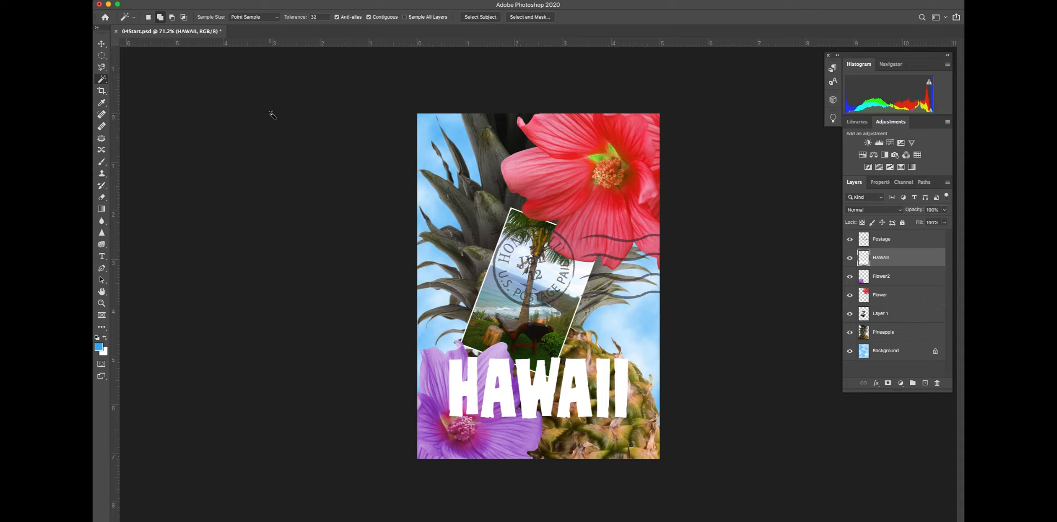
Select the HAWAII letters by selecting the layer's empty area with Contiguous off and inverting the selection.
{"action": "left_click", "coordinate": [369, 17]}
{"action": "left_click", "coordinate": [507, 440]}
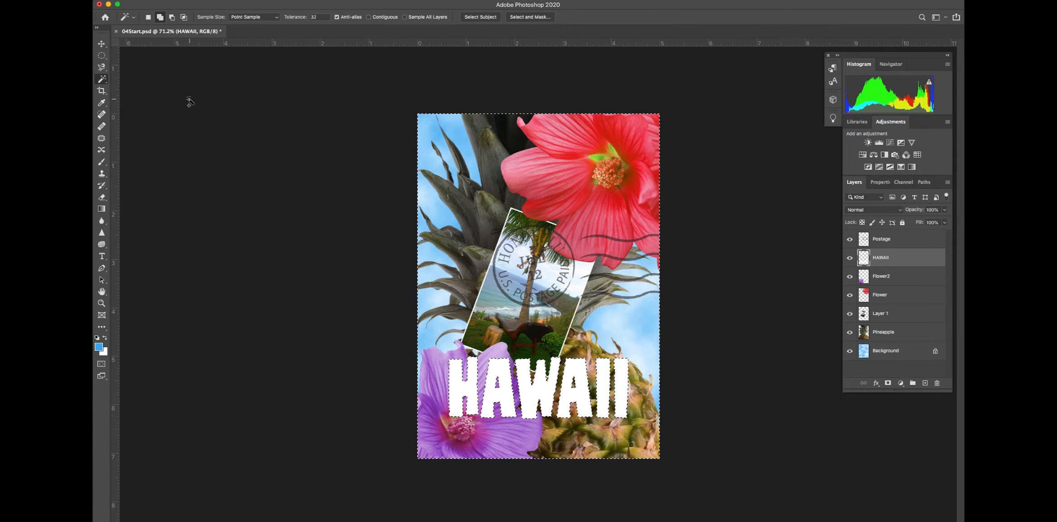
{"action": "left_click", "coordinate": [283, 0]}
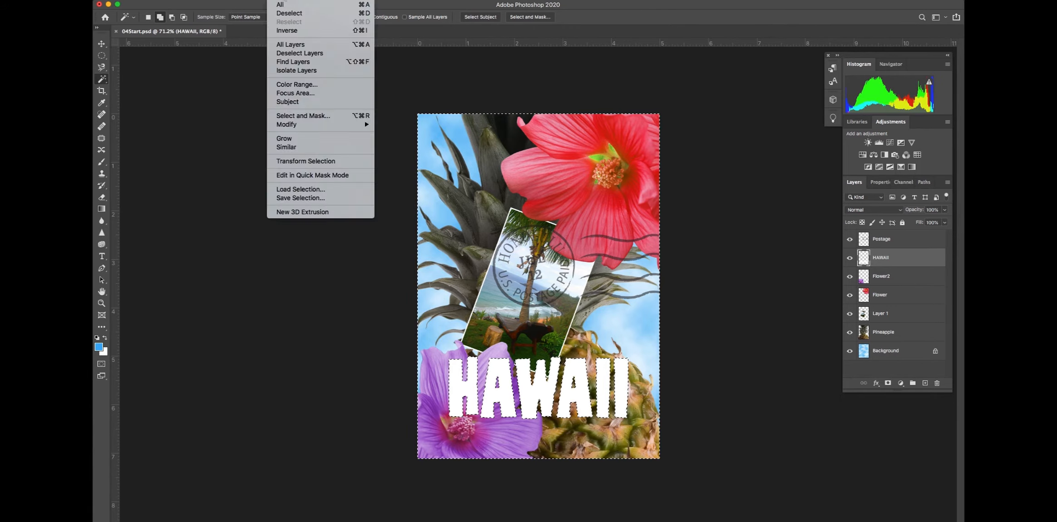
{"action": "left_click", "coordinate": [282, 29]}
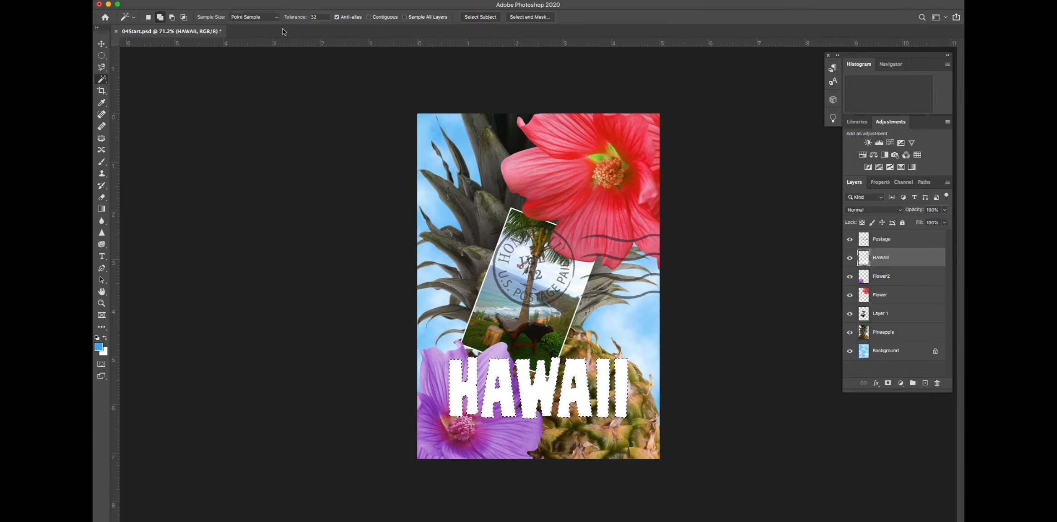
Reset the default colors and set the foreground color to green 2c9f47.
{"action": "left_click", "coordinate": [96, 338]}
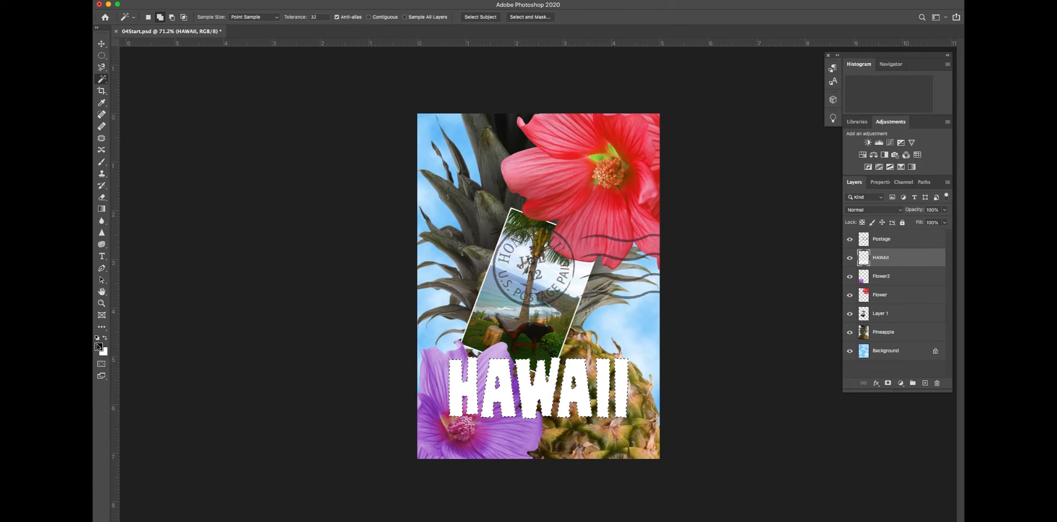
{"action": "left_click", "coordinate": [99, 347]}
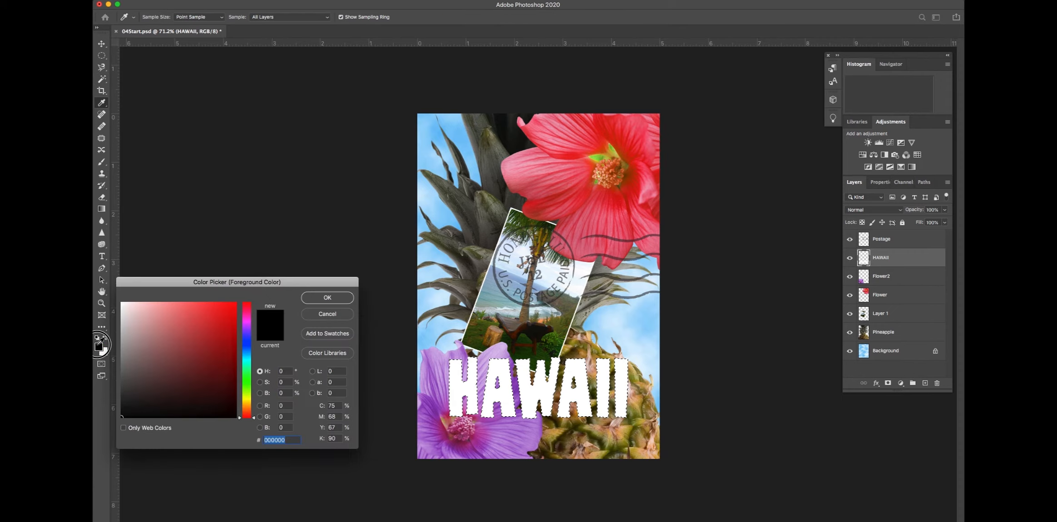
{"action": "left_click", "coordinate": [248, 375]}
{"action": "left_click", "coordinate": [319, 300]}
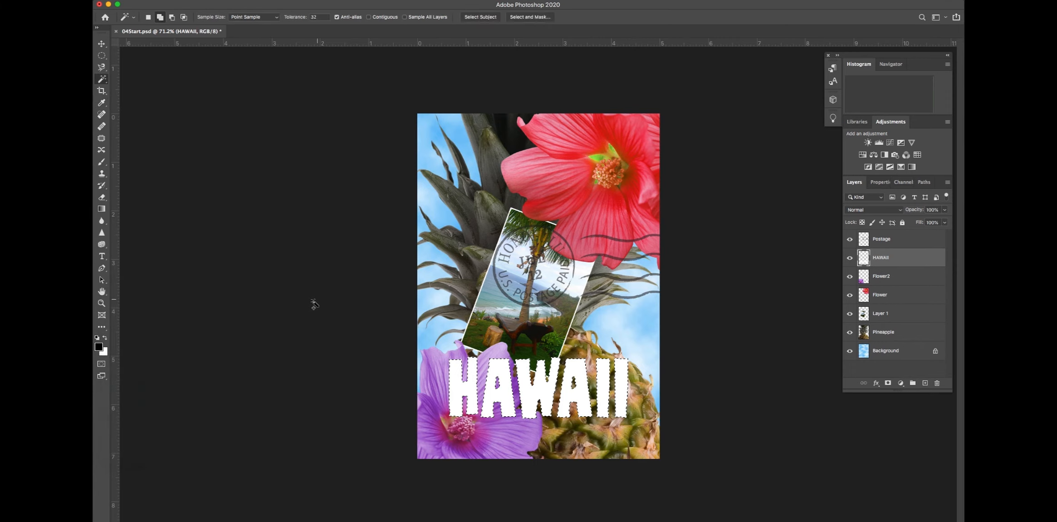
{"action": "left_click", "coordinate": [99, 347]}
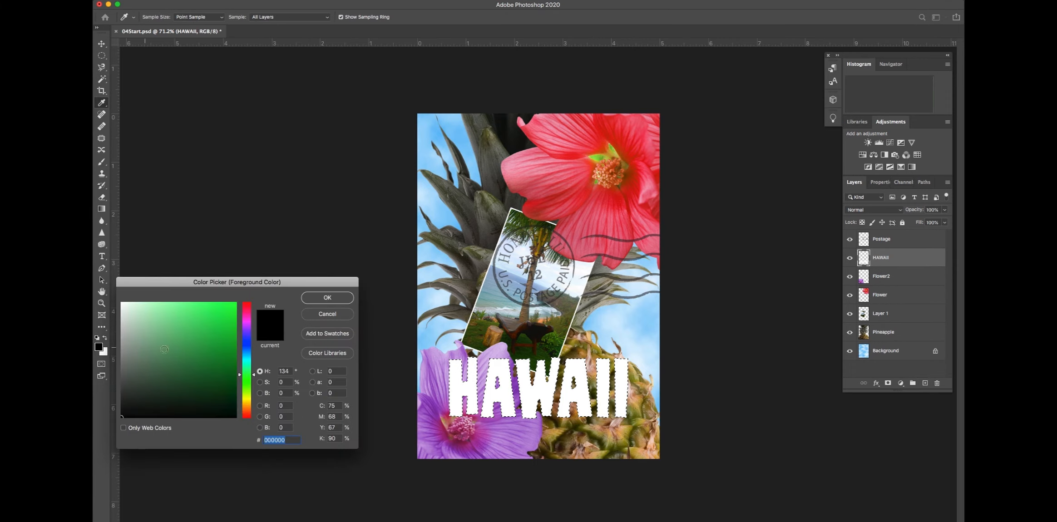
{"action": "left_click", "coordinate": [205, 346]}
{"action": "left_click", "coordinate": [314, 301]}
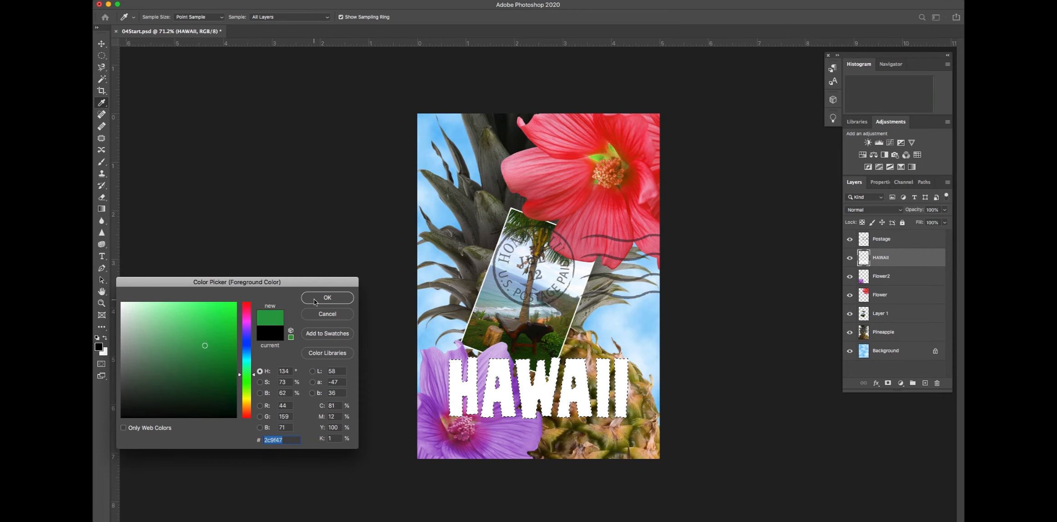
Set the background color to yellow ead921.
{"action": "left_click", "coordinate": [104, 352]}
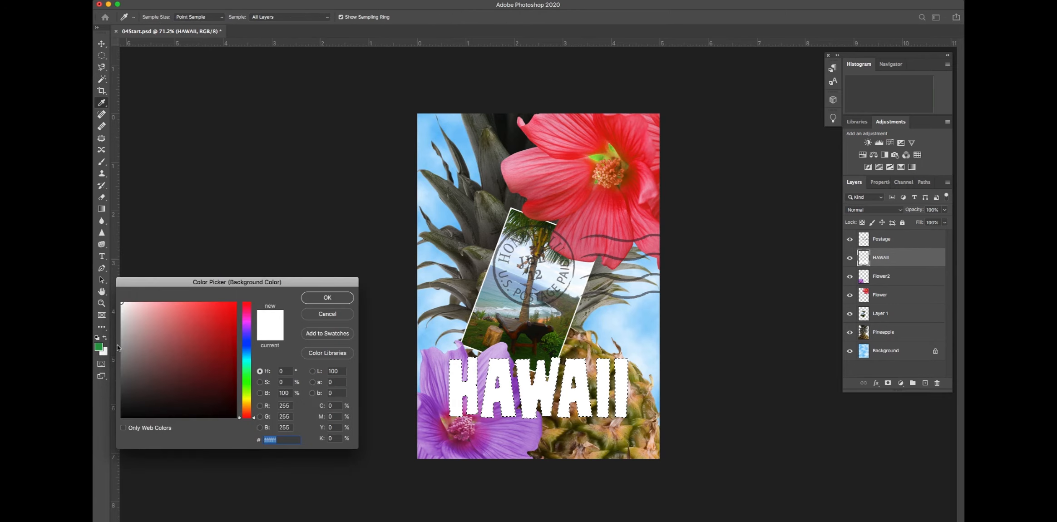
{"action": "left_click", "coordinate": [248, 399]}
{"action": "left_click", "coordinate": [220, 311]}
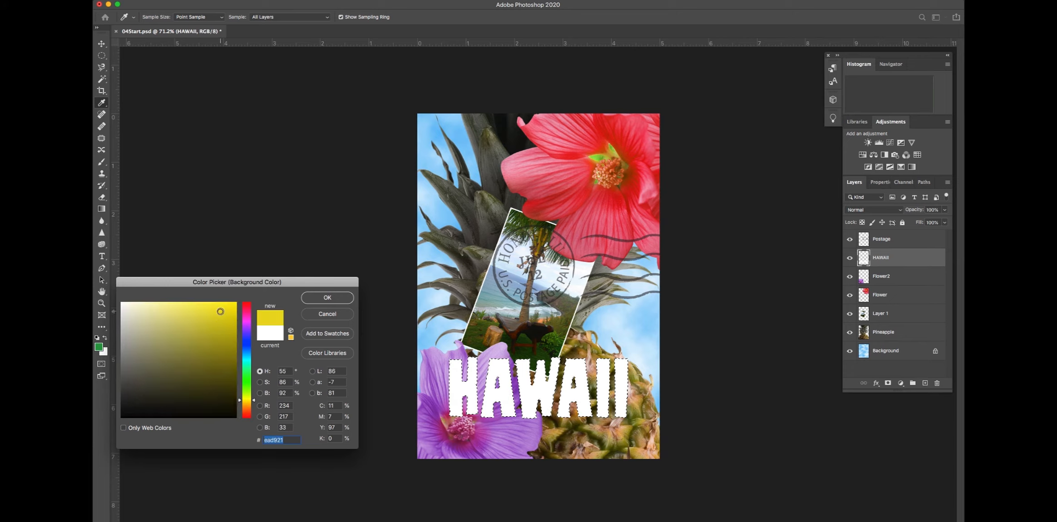
{"action": "left_click", "coordinate": [309, 300]}
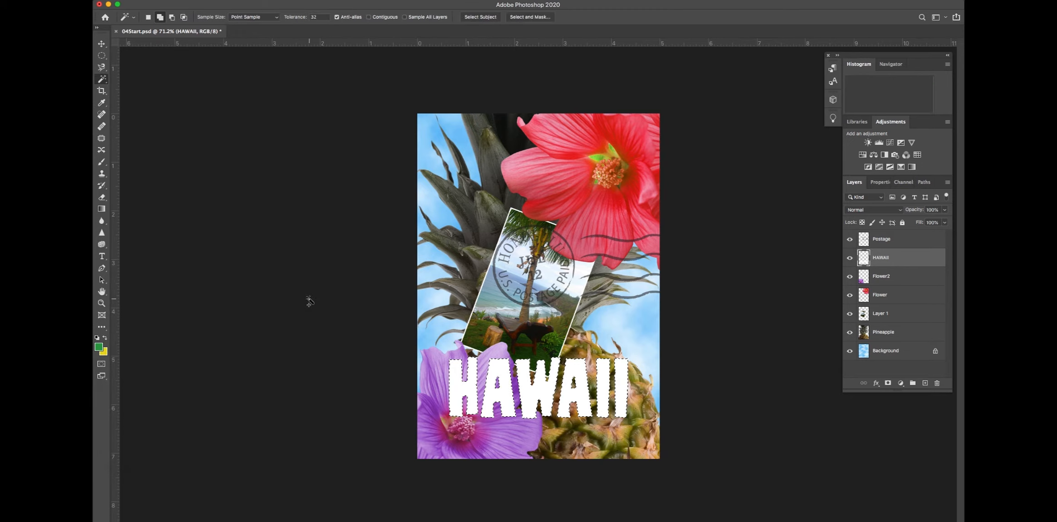
Choose the foreground-to-background gradient preset and apply a linear gradient from top to bottom across the selected HAWAII letters.
{"action": "left_click", "coordinate": [103, 208]}
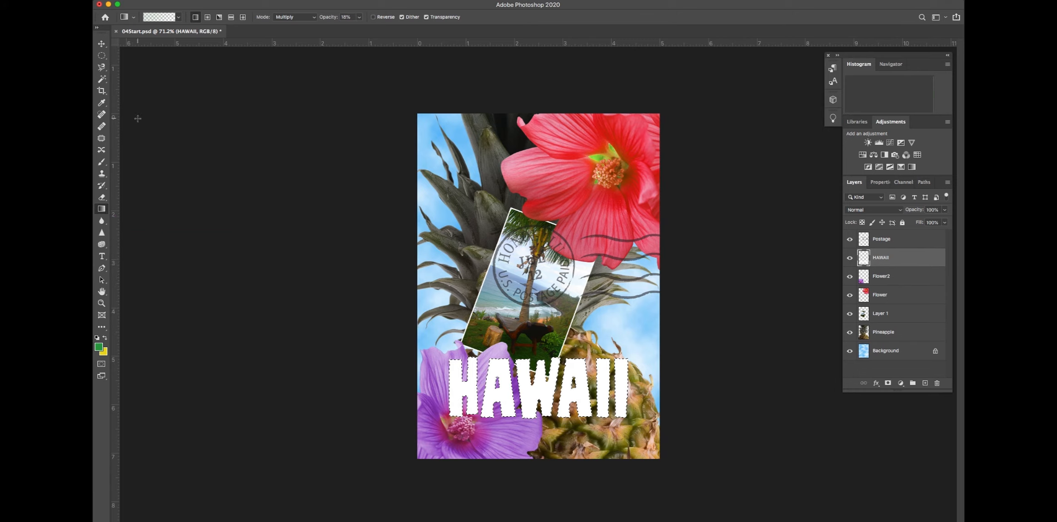
{"action": "left_click", "coordinate": [178, 17]}
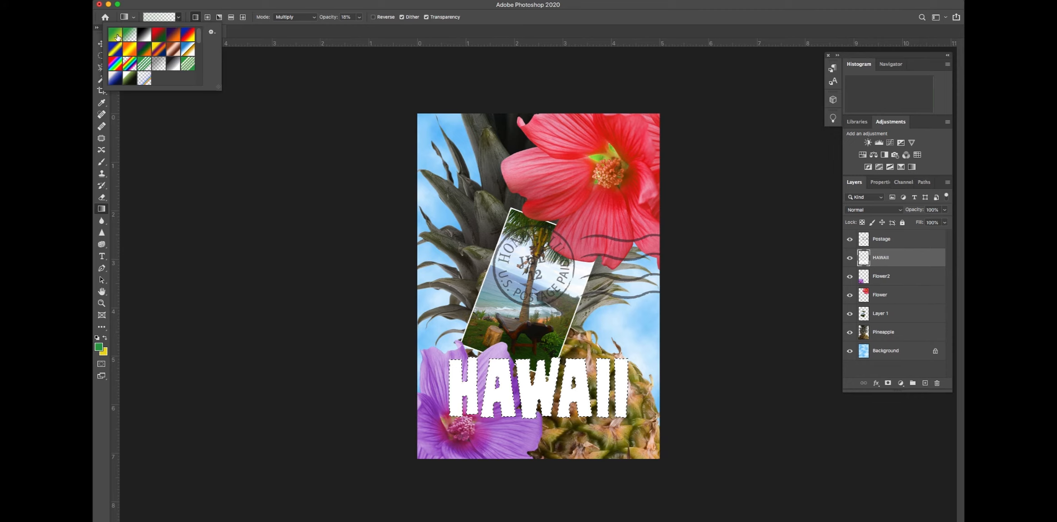
{"action": "left_click", "coordinate": [116, 36]}
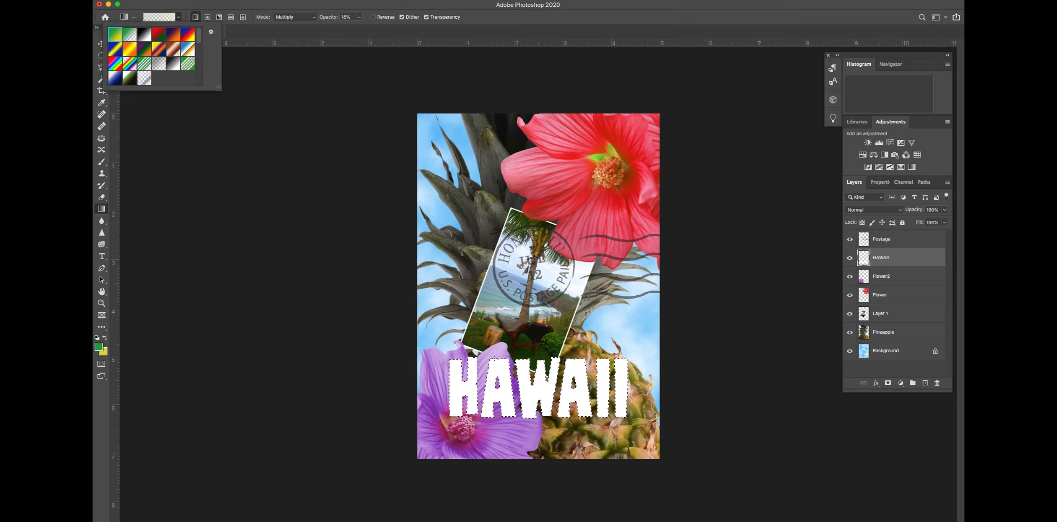
{"action": "left_click", "coordinate": [496, 360]}
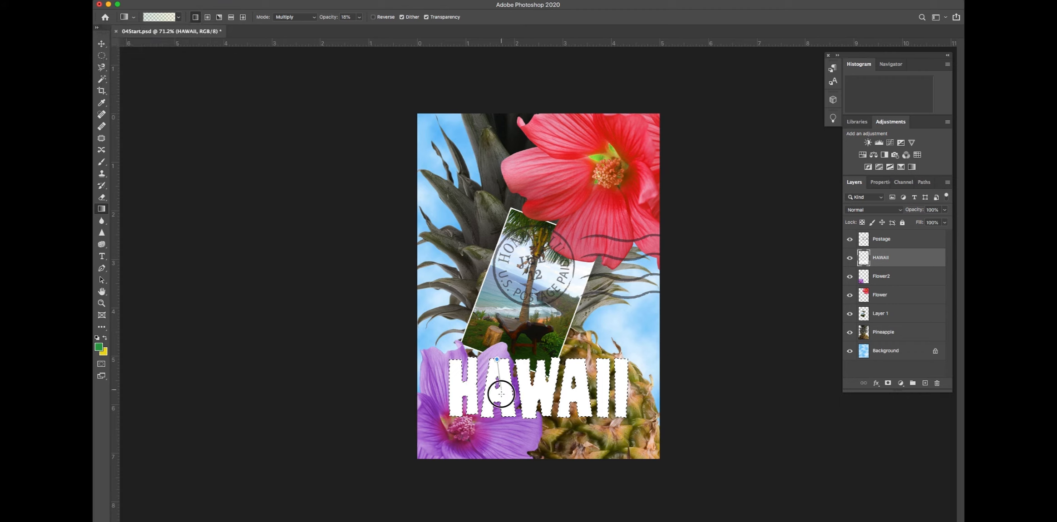
{"action": "left_click_drag", "start_coordinate": [497, 416], "coordinate": [497, 415]}
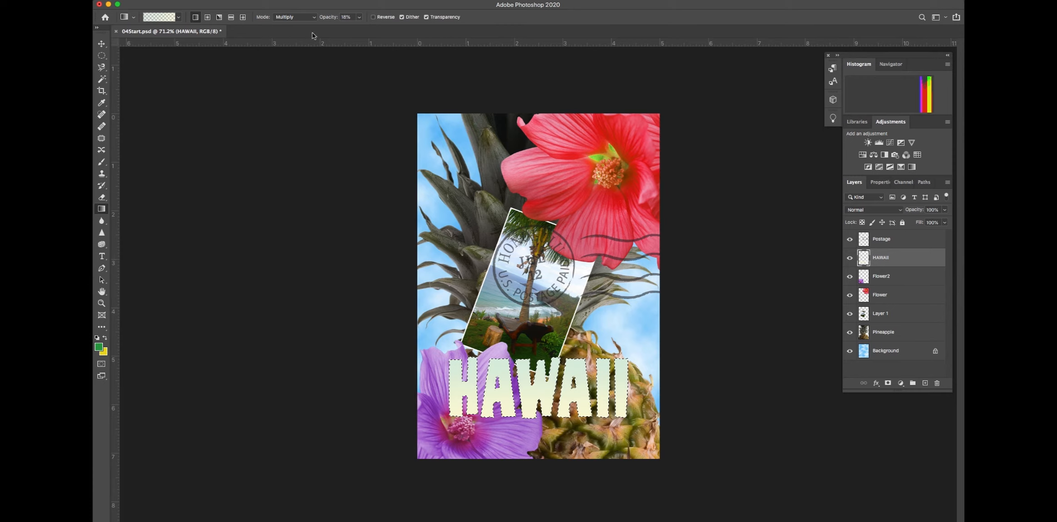
Set the gradient's mode to Normal and its opacity to 100%, and reapply it from top to bottom across the HAWAII letters.
{"action": "left_click", "coordinate": [313, 17]}
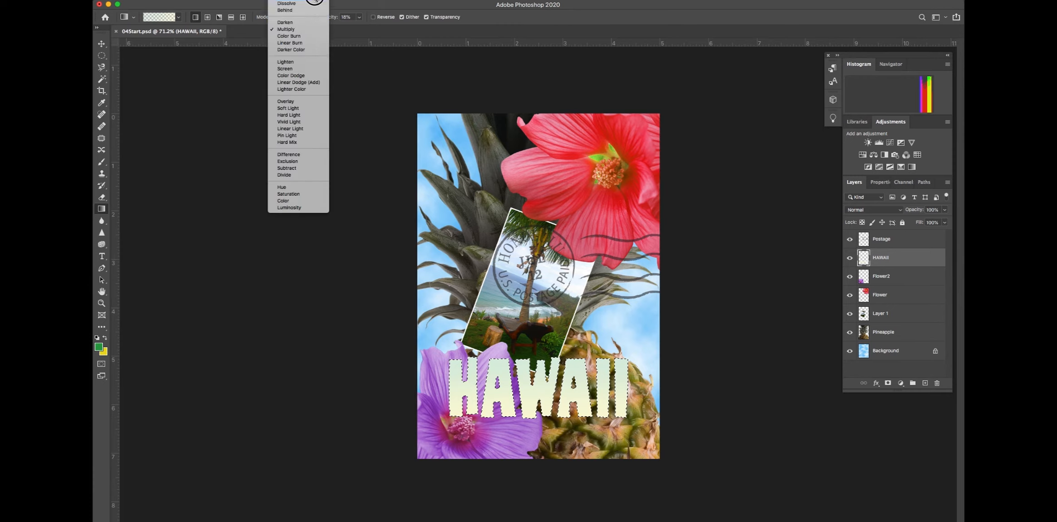
{"action": "left_click", "coordinate": [315, 0]}
{"action": "left_click", "coordinate": [358, 17]}
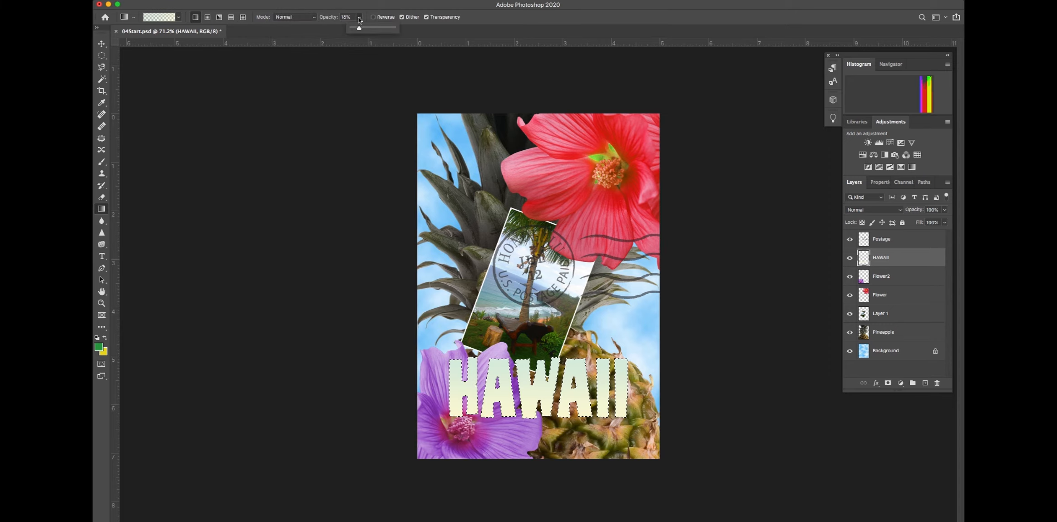
{"action": "left_click_drag", "start_coordinate": [359, 29], "coordinate": [405, 38]}
{"action": "left_click", "coordinate": [499, 362]}
{"action": "left_click_drag", "start_coordinate": [498, 362], "coordinate": [503, 429]}
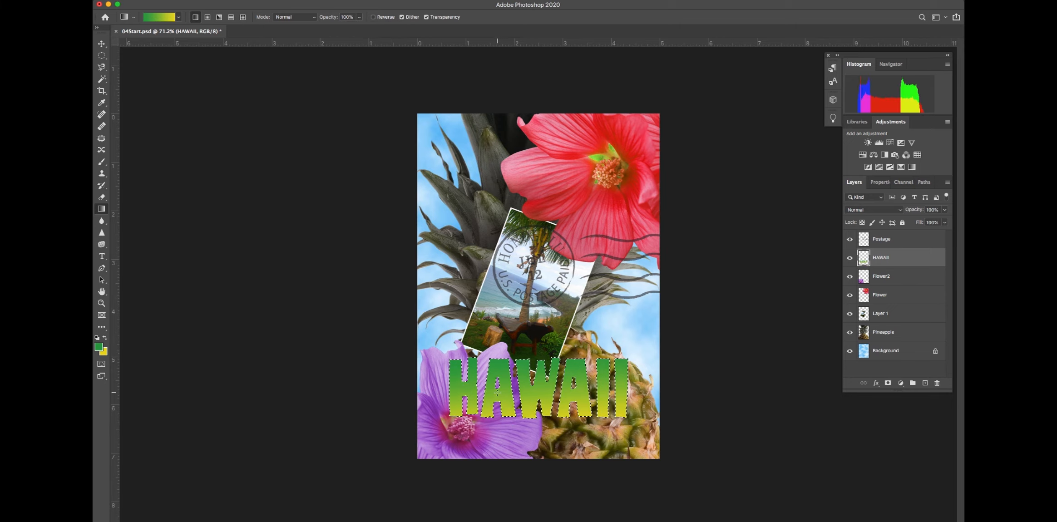
Set the foreground color to light green 8df3a5, keeping the HAWAII lettering selected.
{"action": "key", "text": "super+d"}
{"action": "key", "text": "super+minus"}
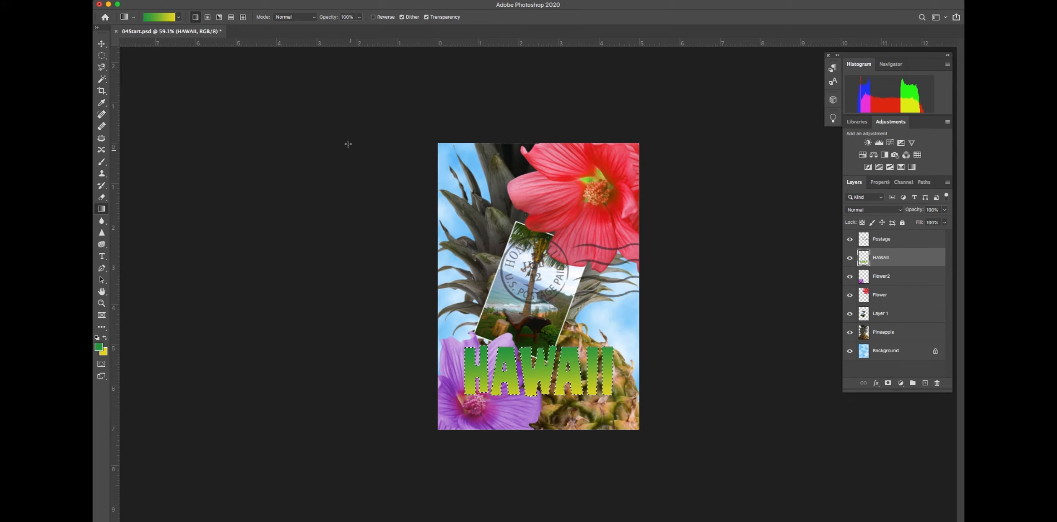
{"action": "left_click", "coordinate": [183, 0]}
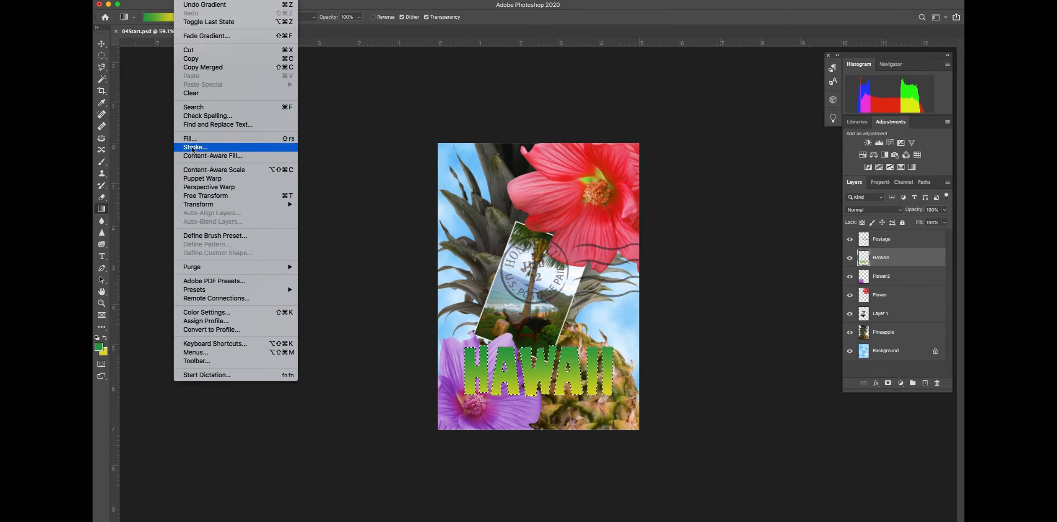
{"action": "left_click", "coordinate": [221, 417]}
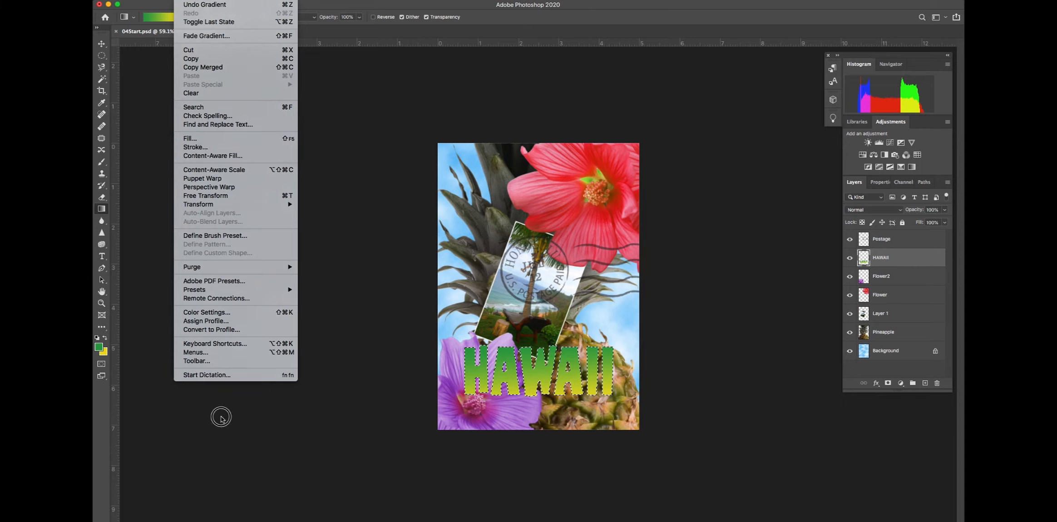
{"action": "left_click", "coordinate": [99, 348]}
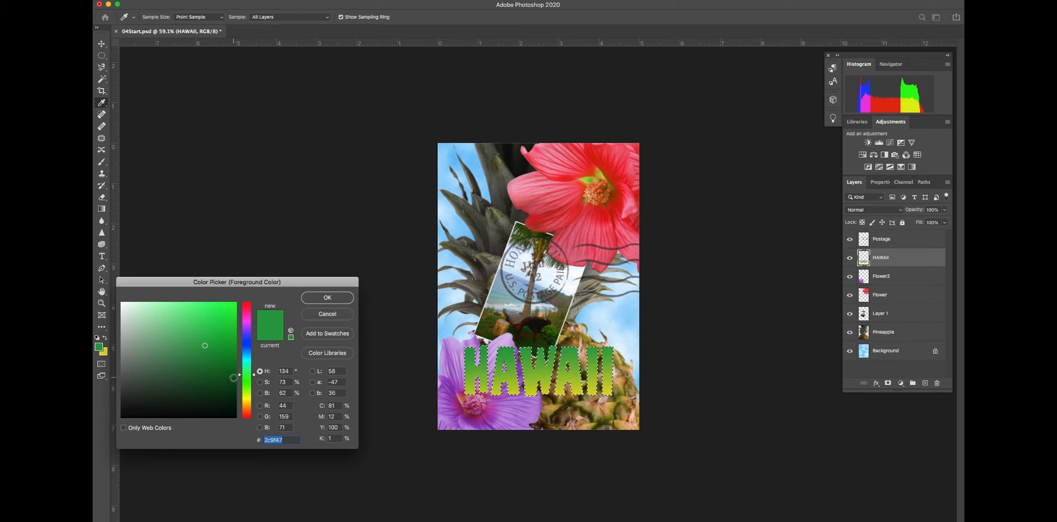
{"action": "left_click", "coordinate": [169, 308]}
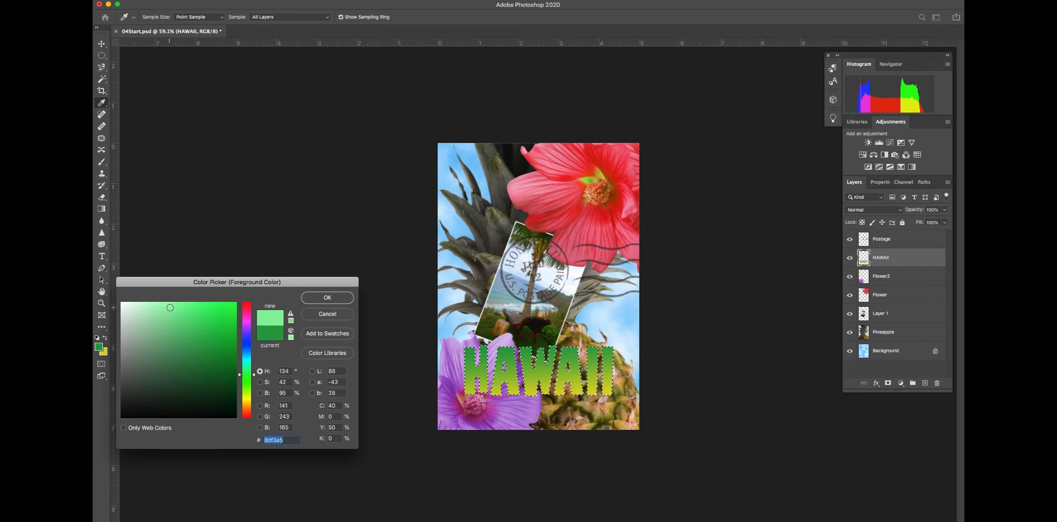
{"action": "left_click", "coordinate": [316, 302]}
{"action": "key", "text": "g"}
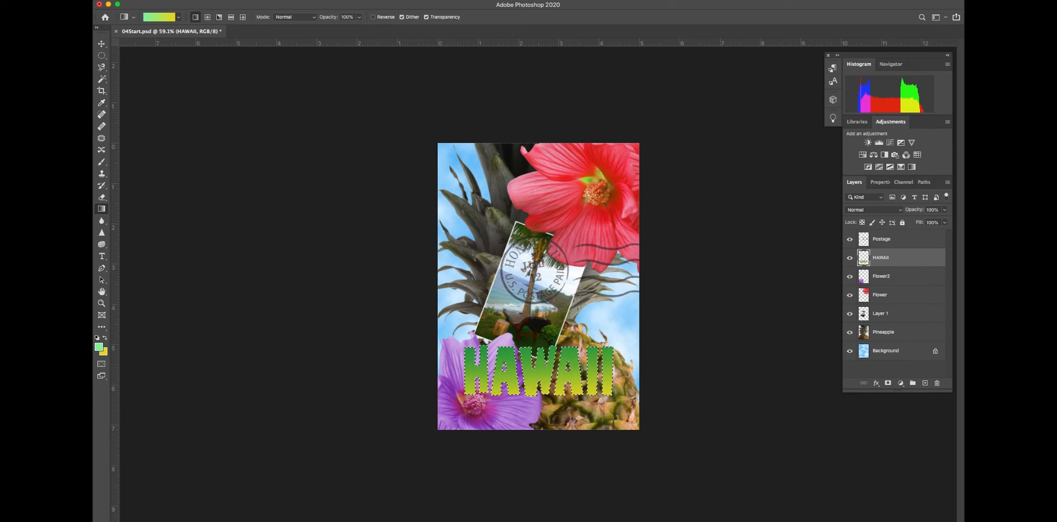
Stroke the HAWAII selection with a 3 px centered light green outline, Normal mode at 100% opacity, and deselect the letters.
{"action": "left_click", "coordinate": [164, 0]}
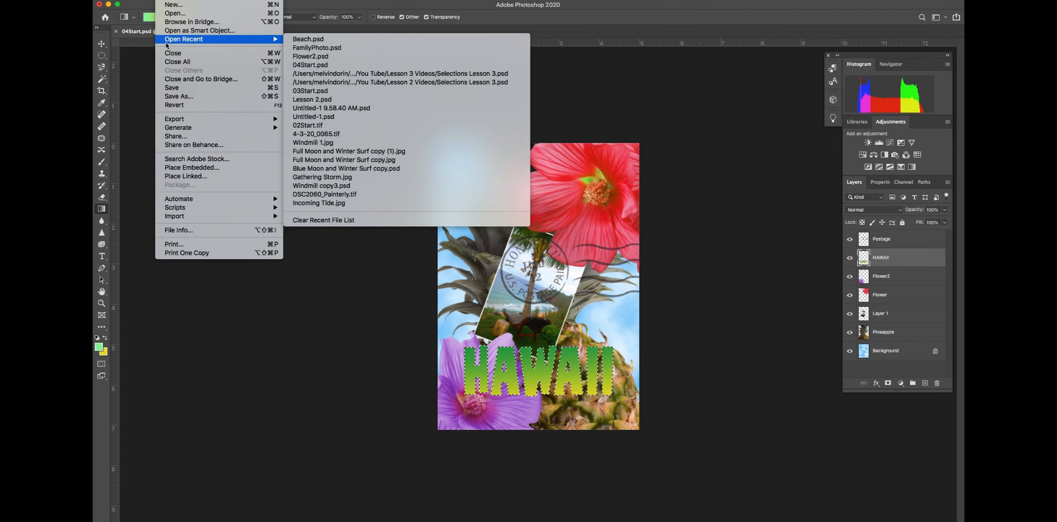
{"action": "mouse_move", "coordinate": [181, 0]}
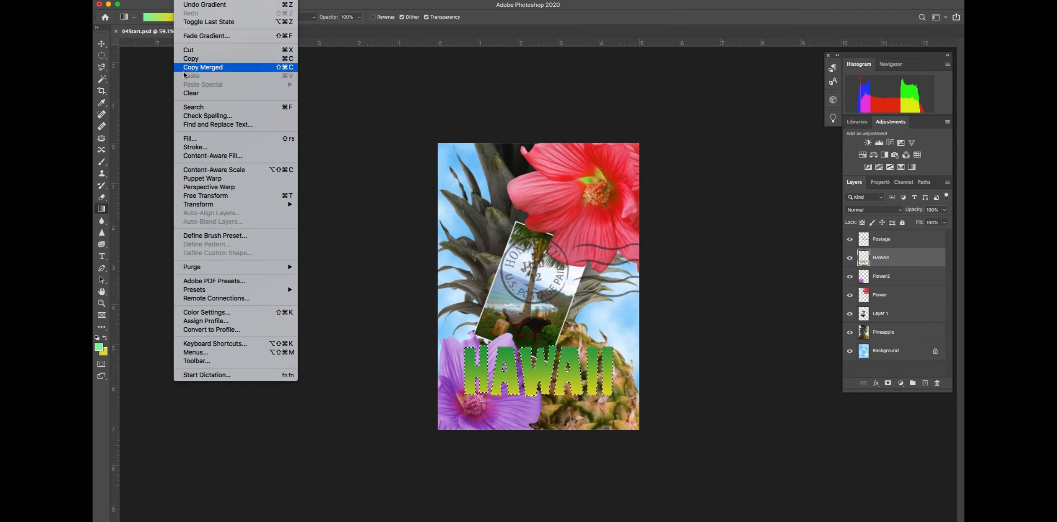
{"action": "left_click", "coordinate": [194, 147]}
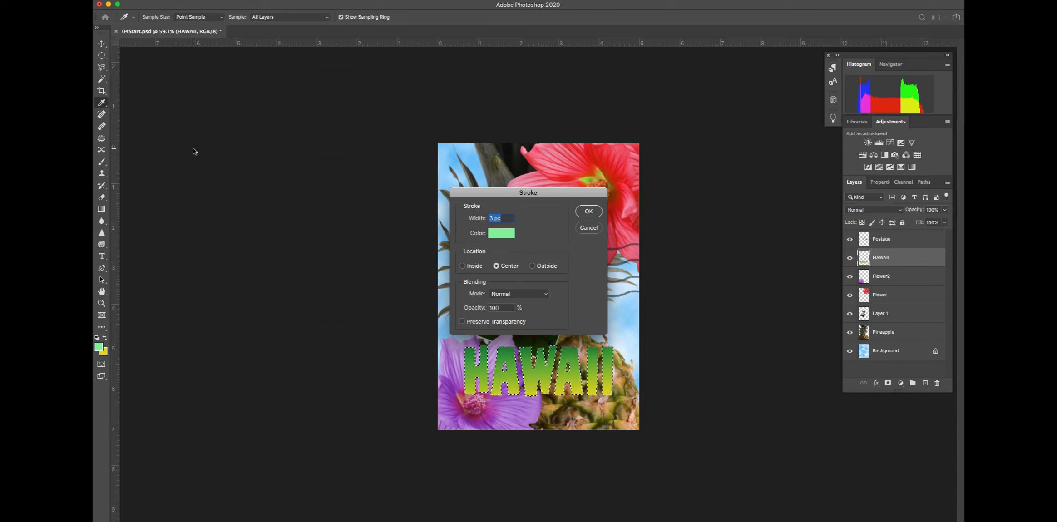
{"action": "left_click", "coordinate": [581, 212]}
{"action": "key", "text": "g"}
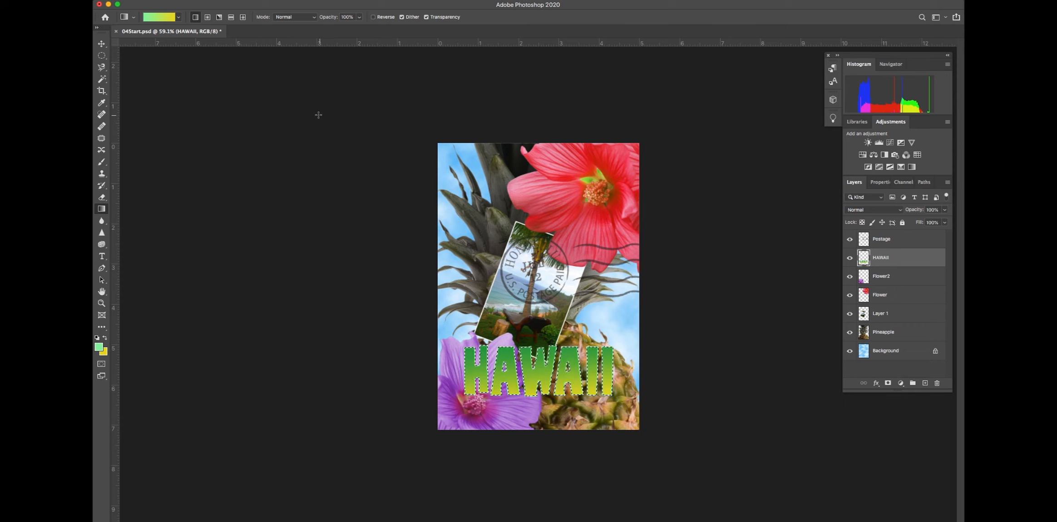
{"action": "left_click", "coordinate": [283, 1]}
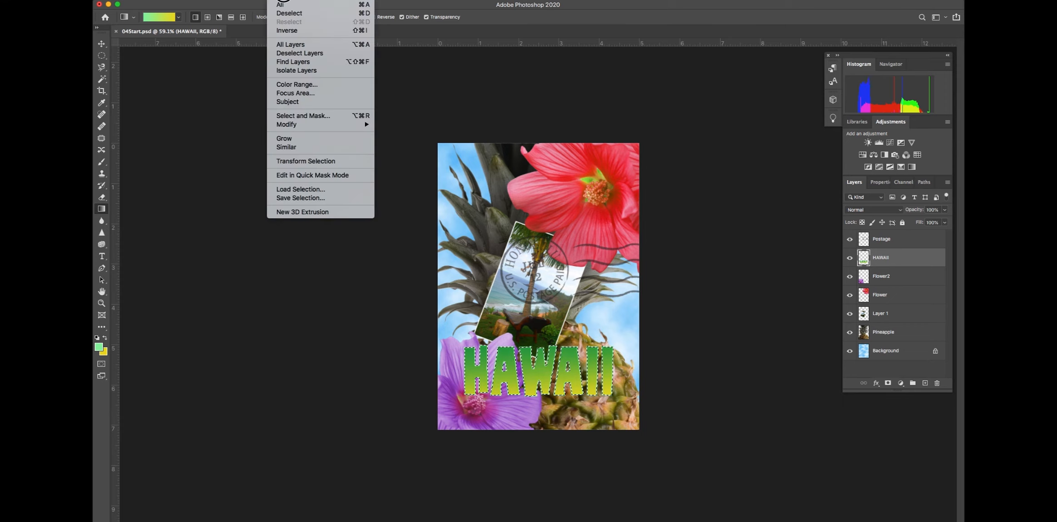
{"action": "left_click", "coordinate": [286, 14]}
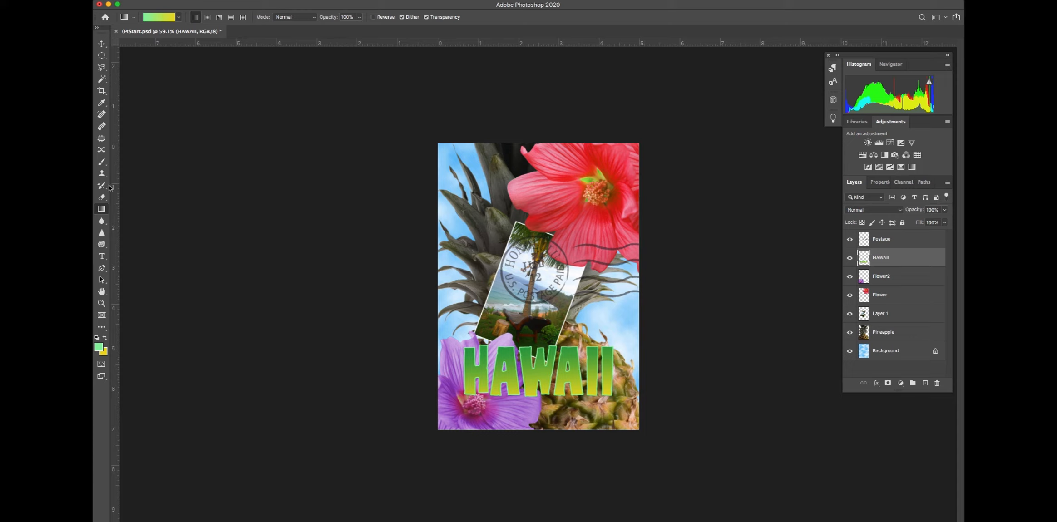
Activate the Horizontal Type tool and set its text color to bright green 10ef54.
{"action": "left_click", "coordinate": [102, 255]}
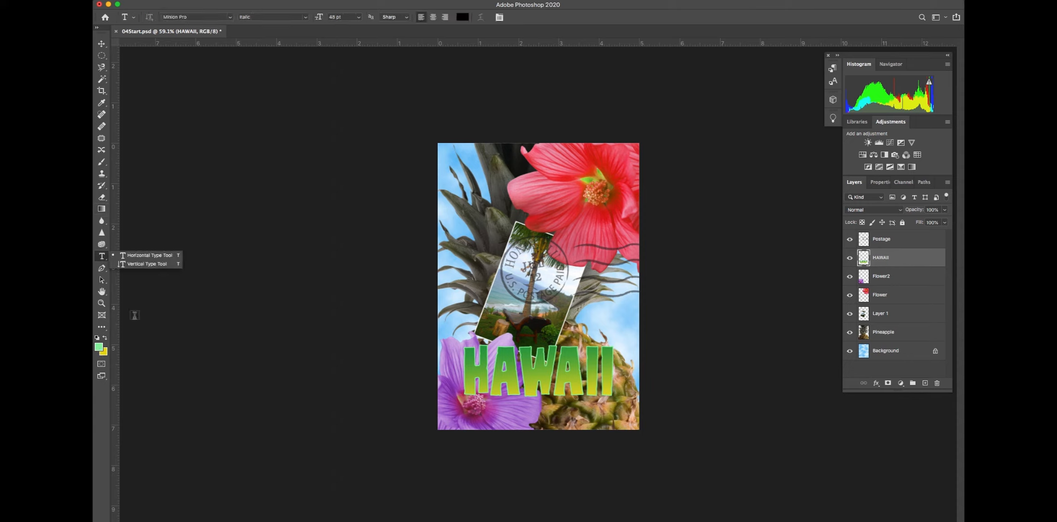
{"action": "left_click", "coordinate": [463, 17]}
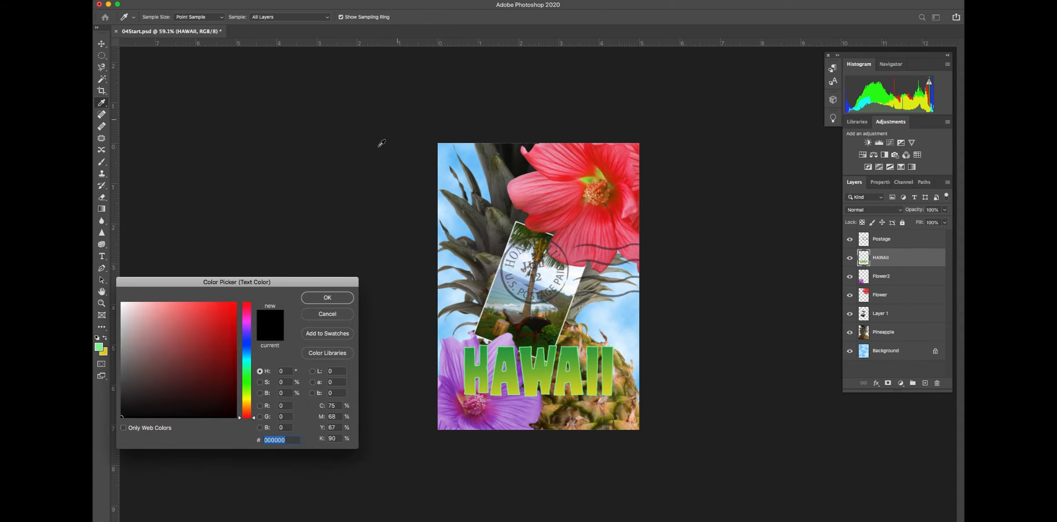
{"action": "left_click", "coordinate": [248, 368]}
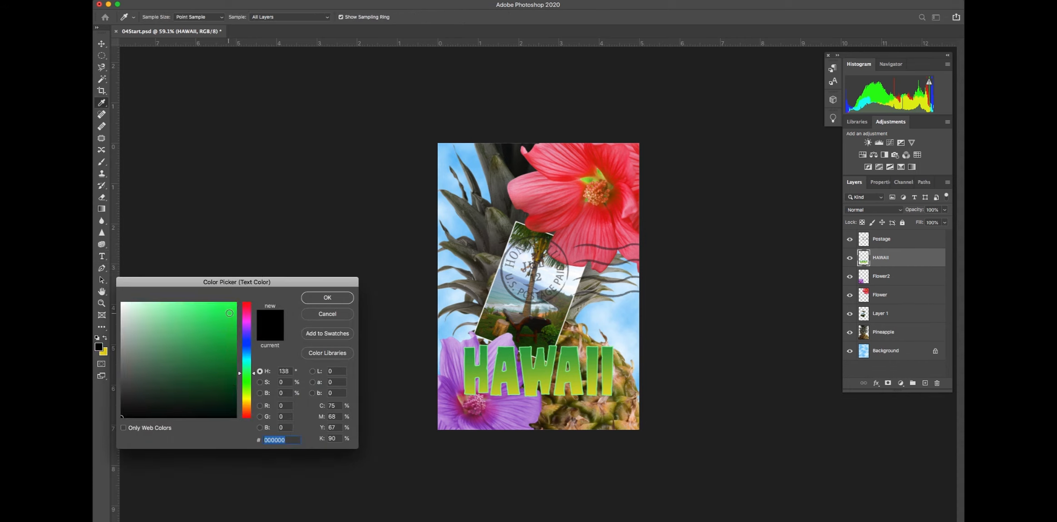
{"action": "left_click", "coordinate": [229, 309]}
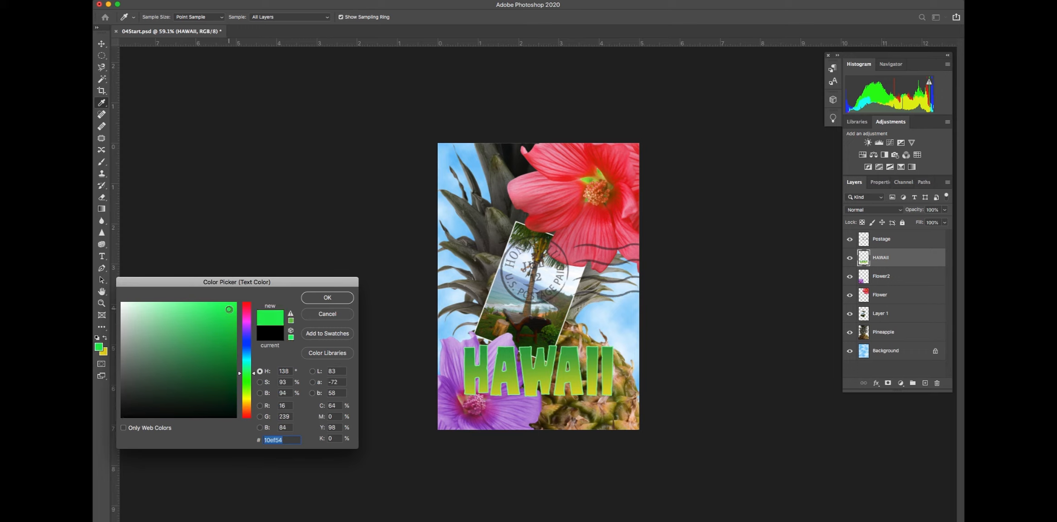
{"action": "left_click", "coordinate": [320, 297]}
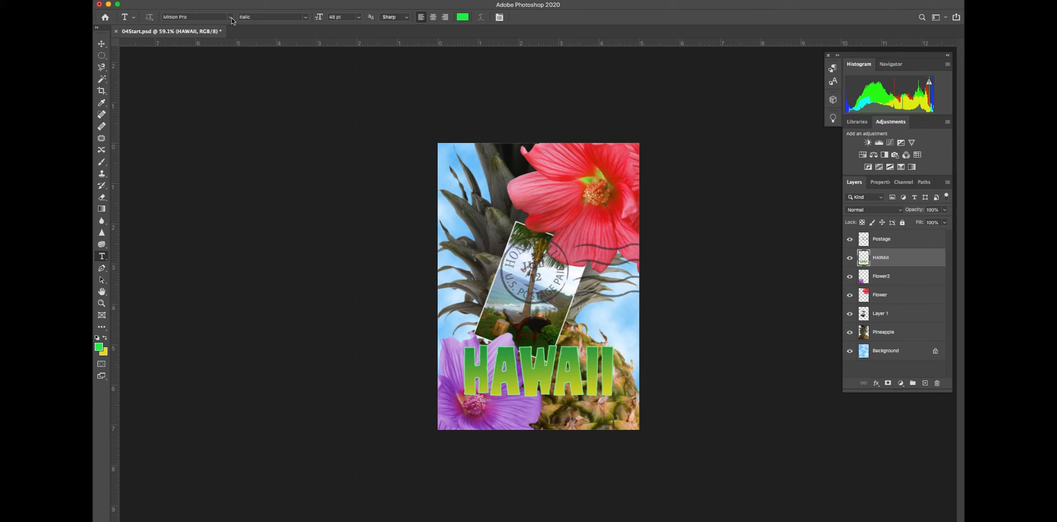
Set the type font to Stencil Regular at 72 pt with centered alignment.
{"action": "left_click", "coordinate": [231, 20]}
{"action": "left_click", "coordinate": [197, 434]}
{"action": "left_click", "coordinate": [359, 17]}
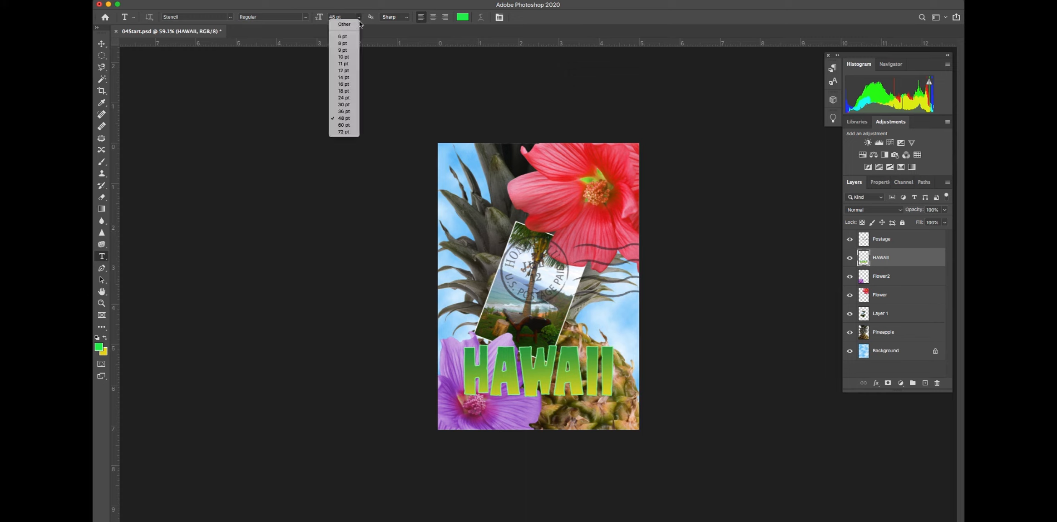
{"action": "left_click", "coordinate": [348, 131]}
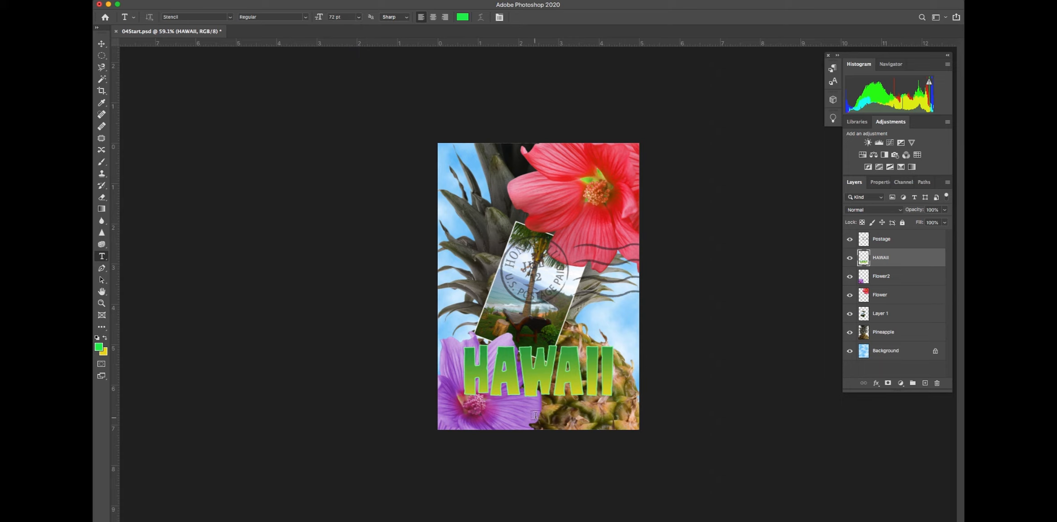
{"action": "left_click", "coordinate": [433, 18]}
Start a text line centered beneath the HAWAII lettering, set its size to 48 pt, and enter "ISLAND PARADISE".
{"action": "left_click", "coordinate": [538, 407]}
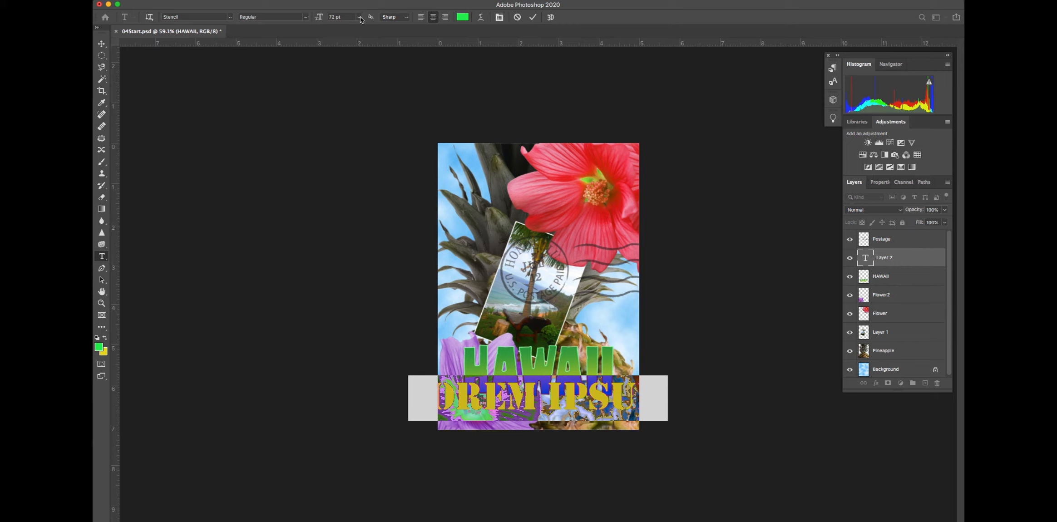
{"action": "left_click", "coordinate": [360, 18]}
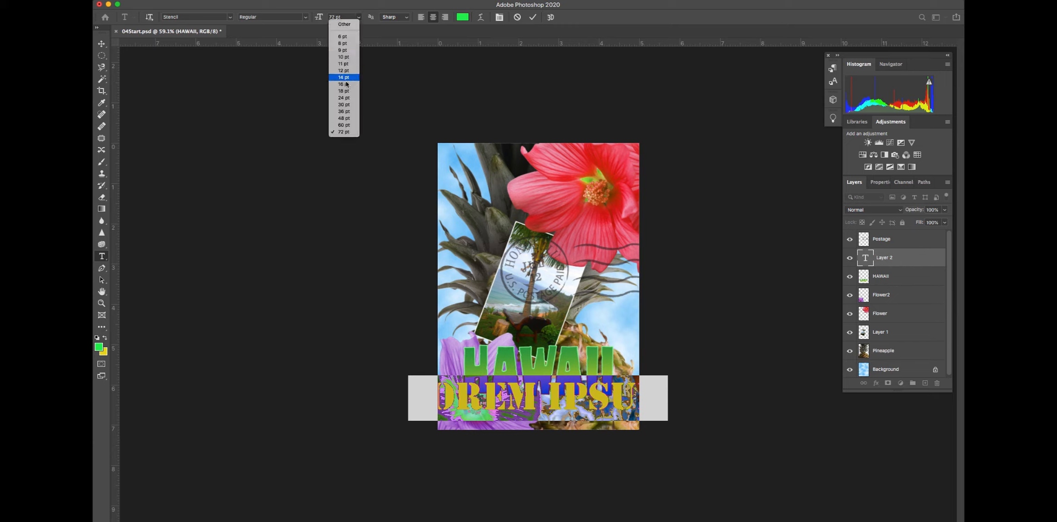
{"action": "left_click", "coordinate": [342, 118]}
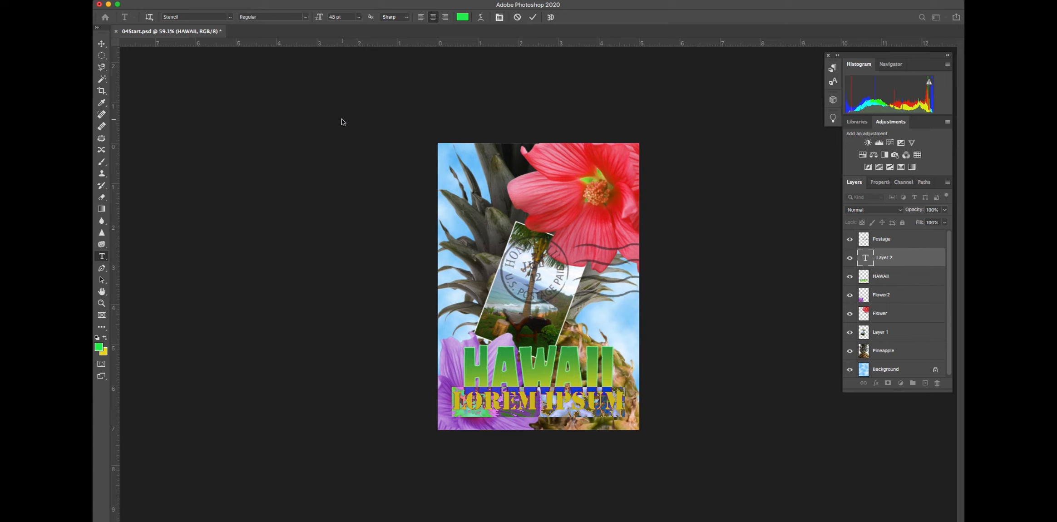
{"action": "type", "text": "ISLAN"}
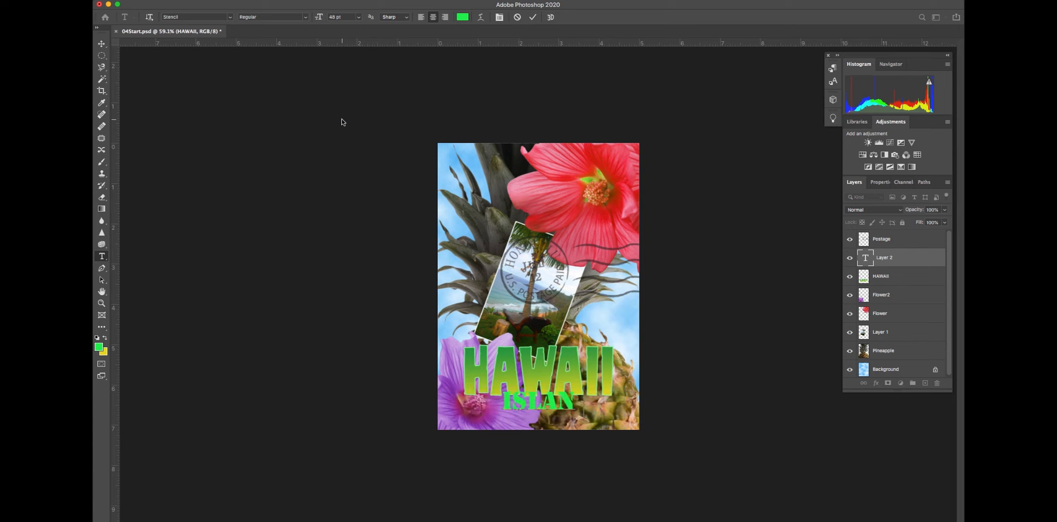
{"action": "type", "text": "D P"}
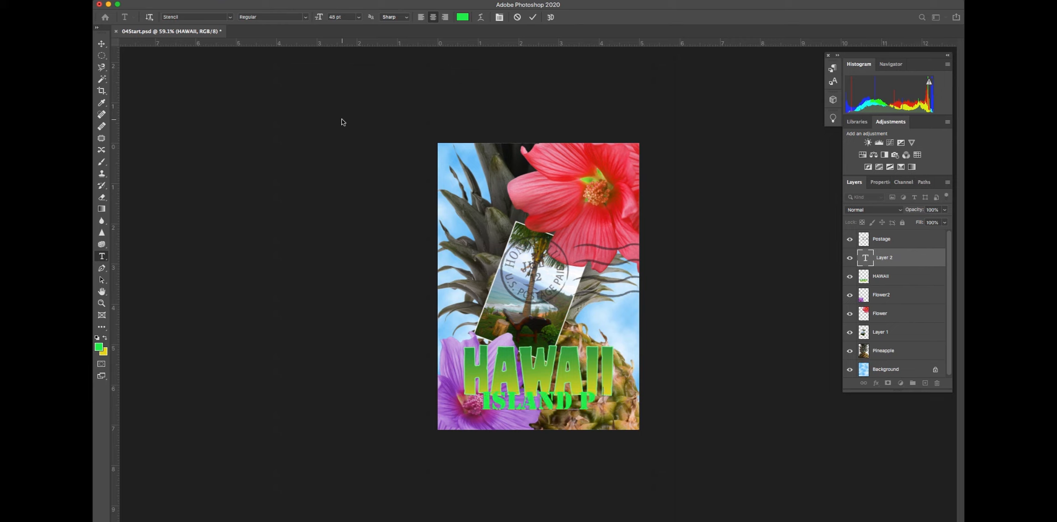
{"action": "type", "text": "ARADISE"}
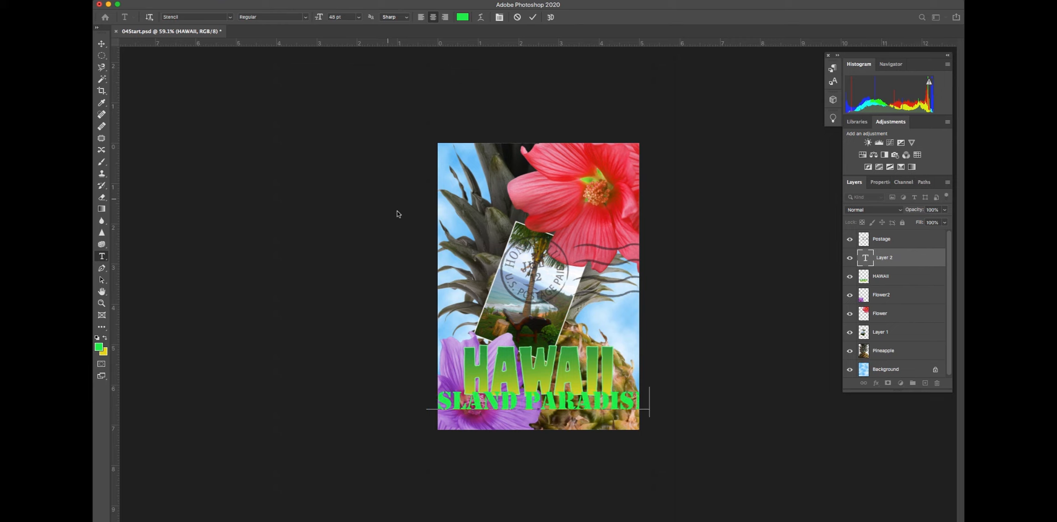
Reduce the whole ISLAND PARADISE text to 36 pt, commit it, and move it about 0.2 in down, clear of HAWAII.
{"action": "left_click_drag", "start_coordinate": [644, 403], "coordinate": [331, 405]}
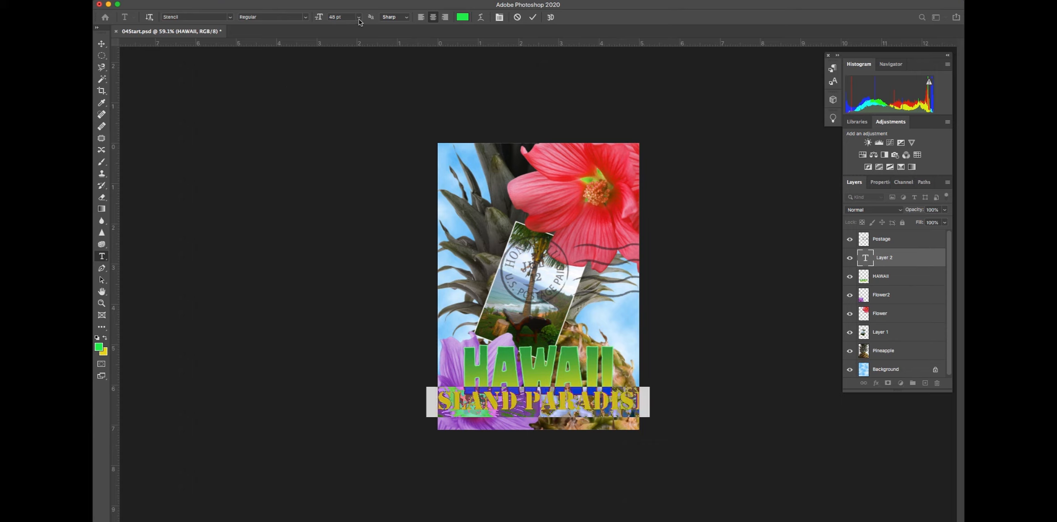
{"action": "left_click", "coordinate": [359, 19]}
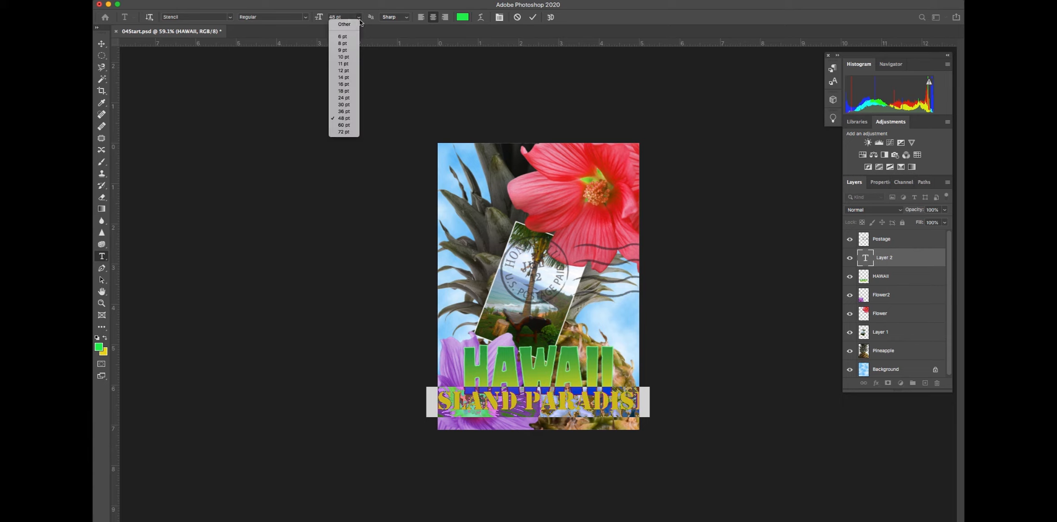
{"action": "left_click", "coordinate": [344, 111]}
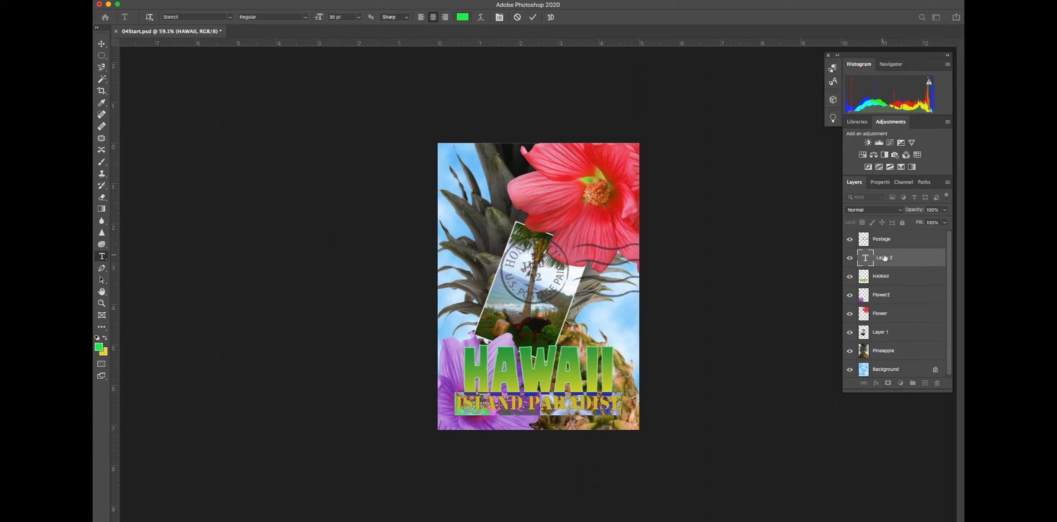
{"action": "left_click", "coordinate": [899, 262]}
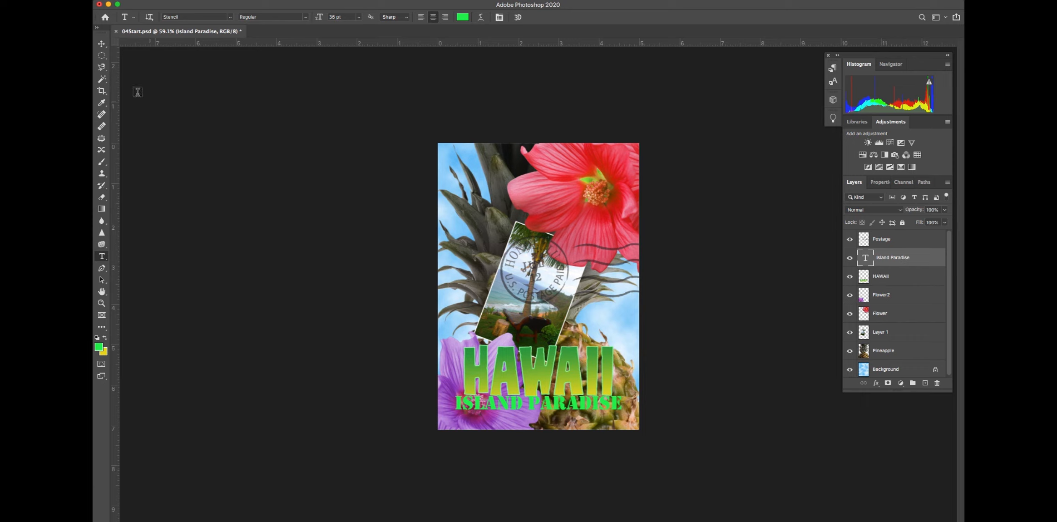
{"action": "left_click", "coordinate": [101, 44]}
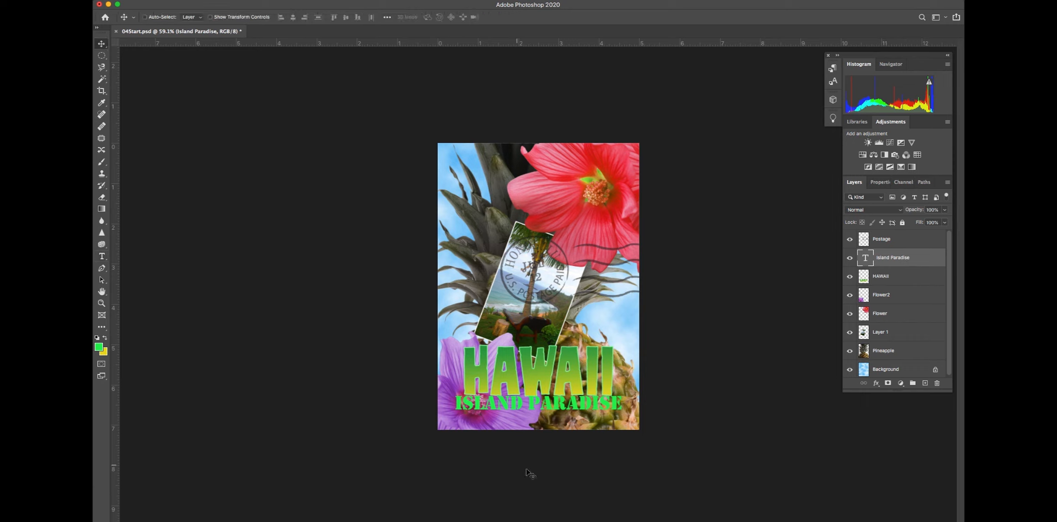
{"action": "left_click_drag", "start_coordinate": [555, 404], "coordinate": [555, 412]}
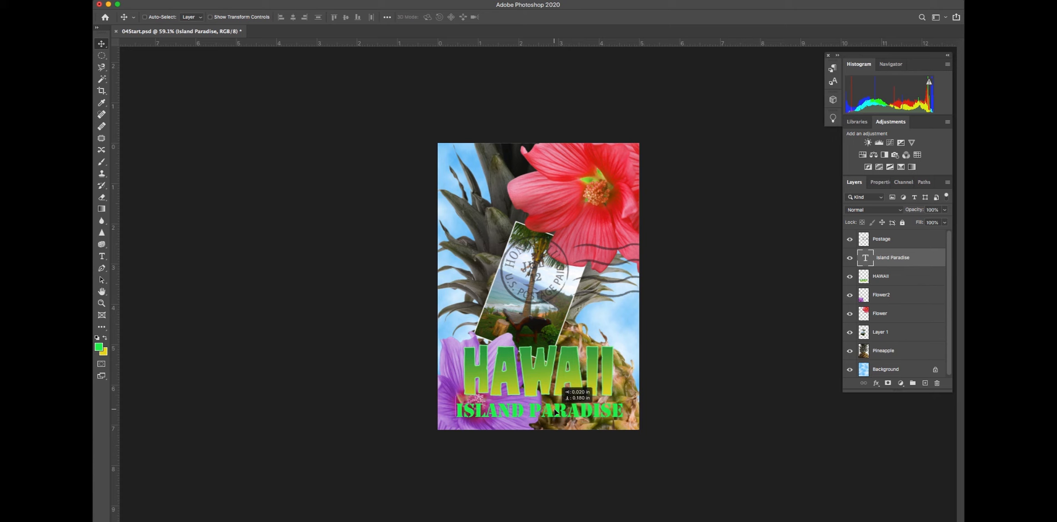
Add an Inner Bevel with Contour to the Island Paradise layer, with depth about 95% and size about 38 px.
{"action": "left_click", "coordinate": [923, 257]}
{"action": "double_click", "coordinate": [922, 258]}
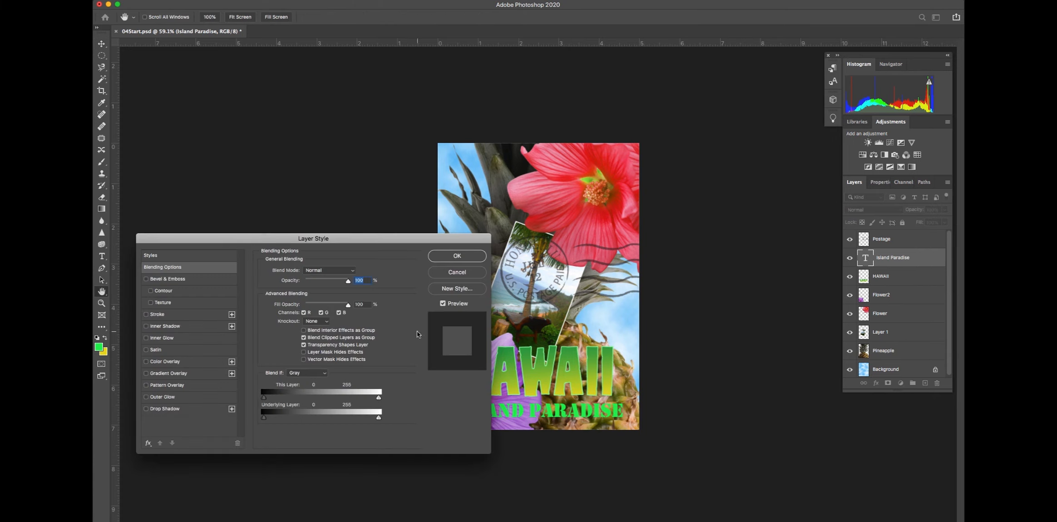
{"action": "left_click", "coordinate": [146, 279]}
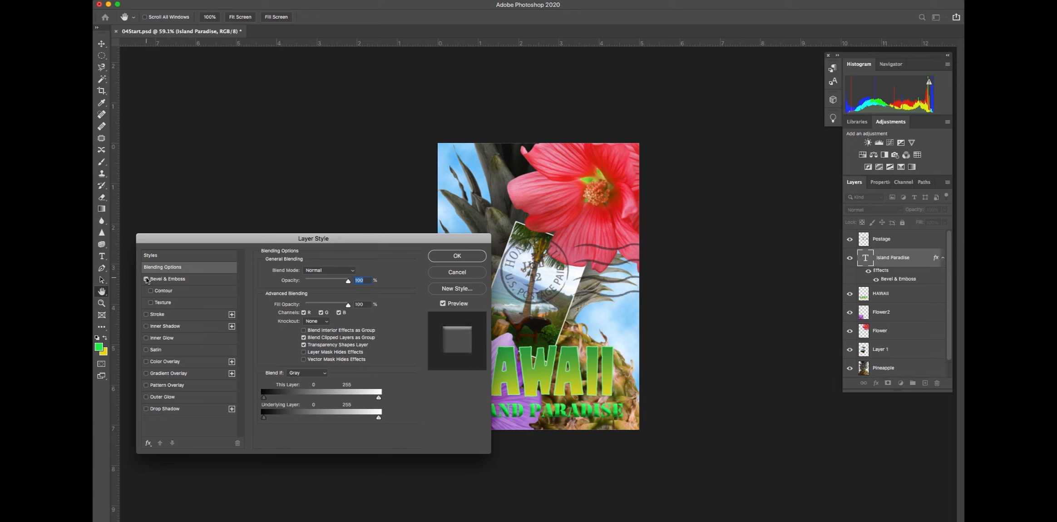
{"action": "left_click", "coordinate": [146, 279]}
{"action": "left_click", "coordinate": [193, 281]}
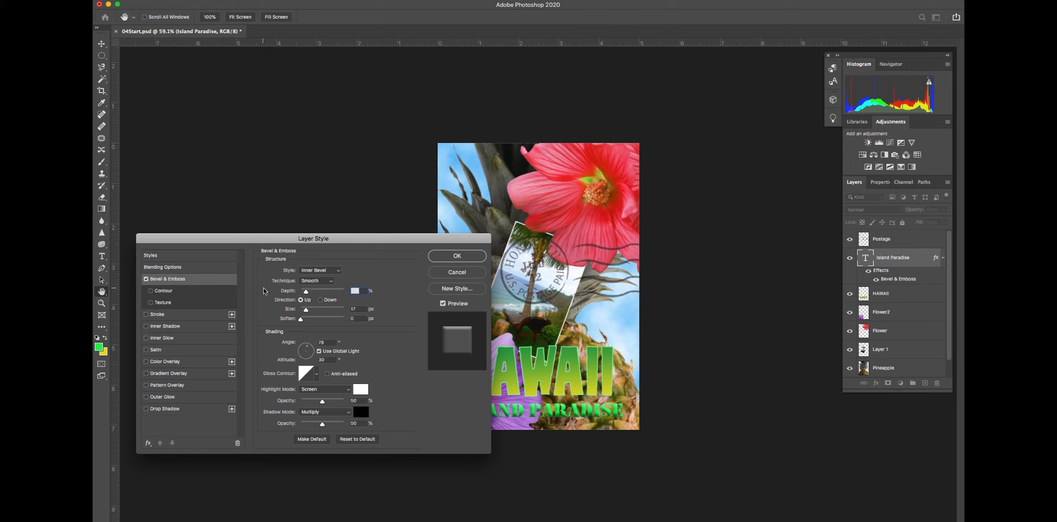
{"action": "left_click_drag", "start_coordinate": [306, 291], "coordinate": [309, 313]}
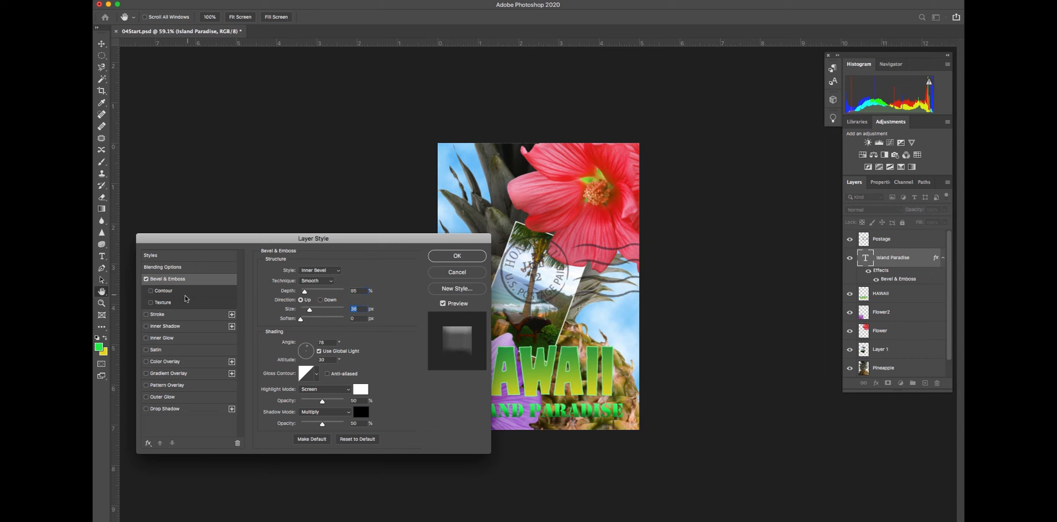
{"action": "left_click", "coordinate": [151, 291]}
Add a drop shadow to the Island Paradise text with its opacity set to about 23%, and apply the layer style.
{"action": "left_click", "coordinate": [146, 409]}
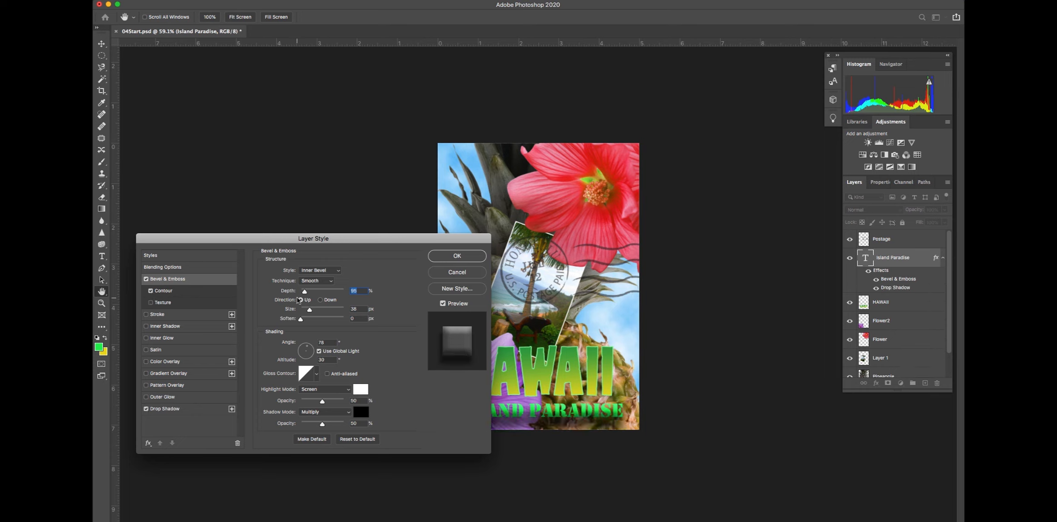
{"action": "left_click", "coordinate": [199, 408]}
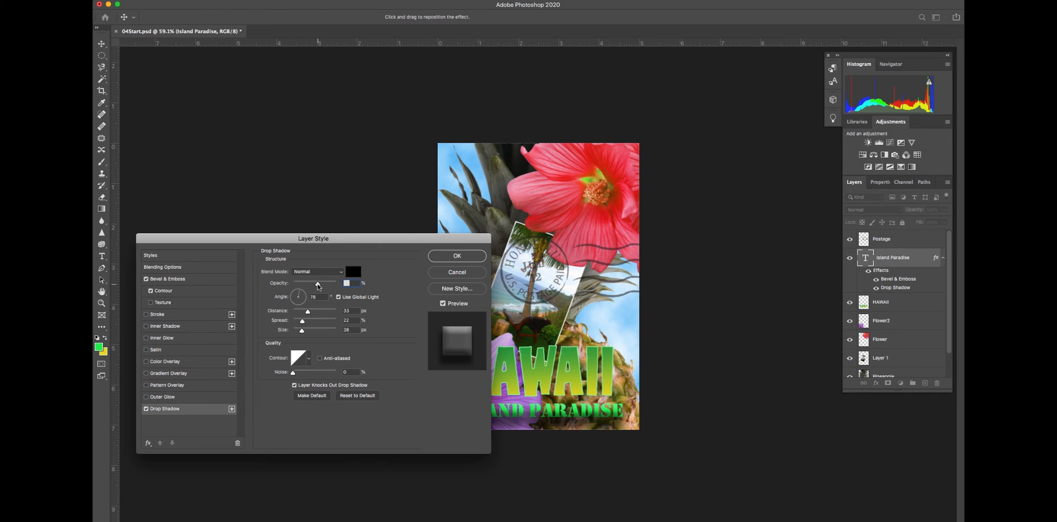
{"action": "left_click_drag", "start_coordinate": [318, 284], "coordinate": [303, 286]}
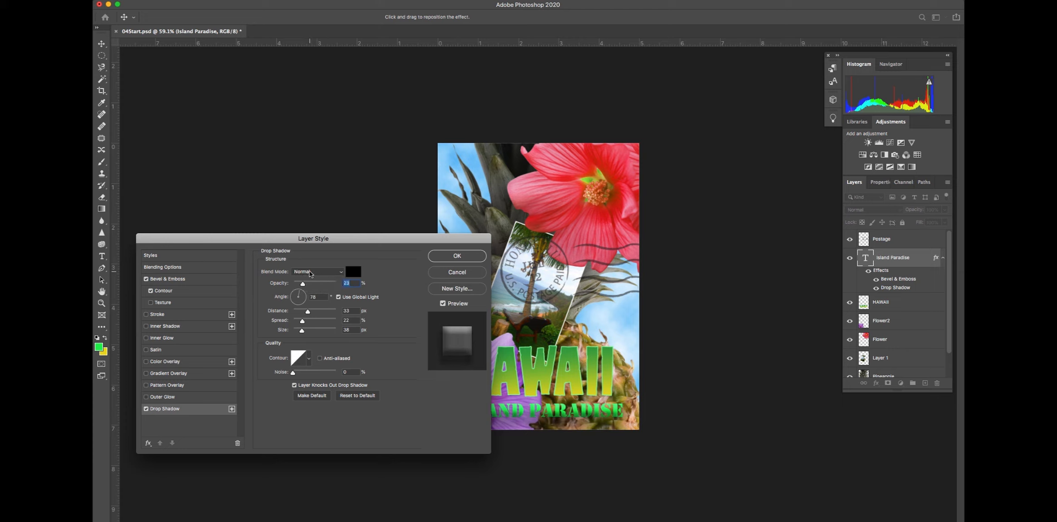
{"action": "left_click", "coordinate": [440, 257]}
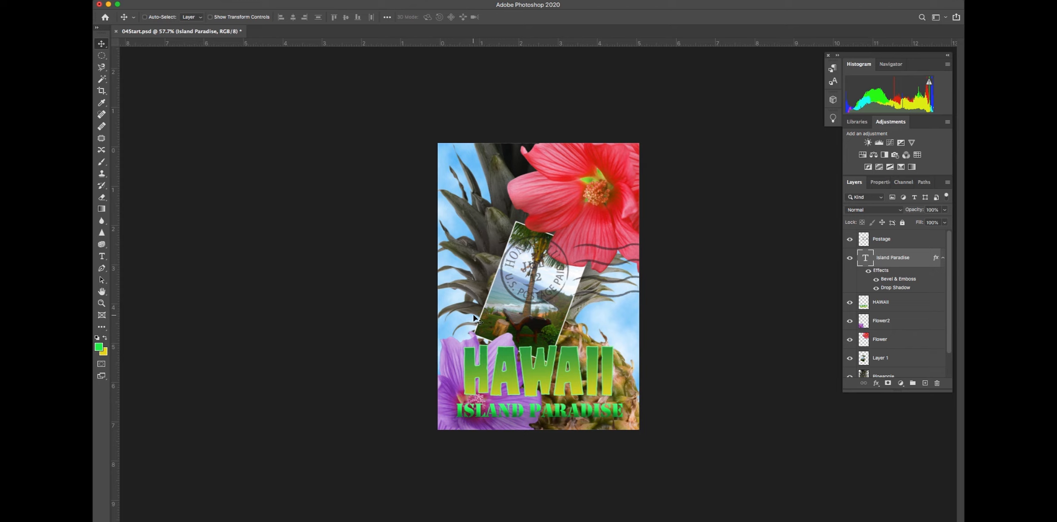
{"action": "scroll", "coordinate": [476, 322], "scroll_direction": "up", "scroll_amount": 1}
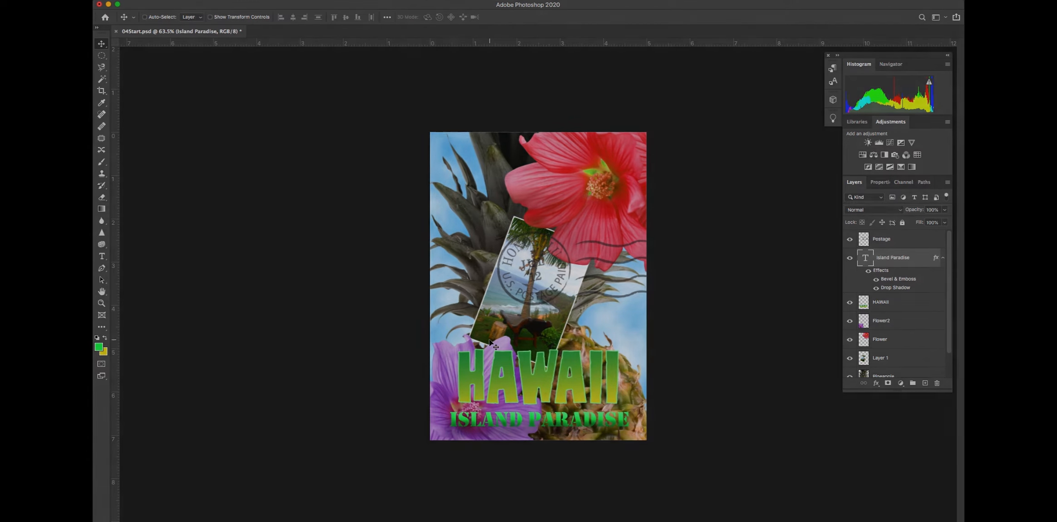